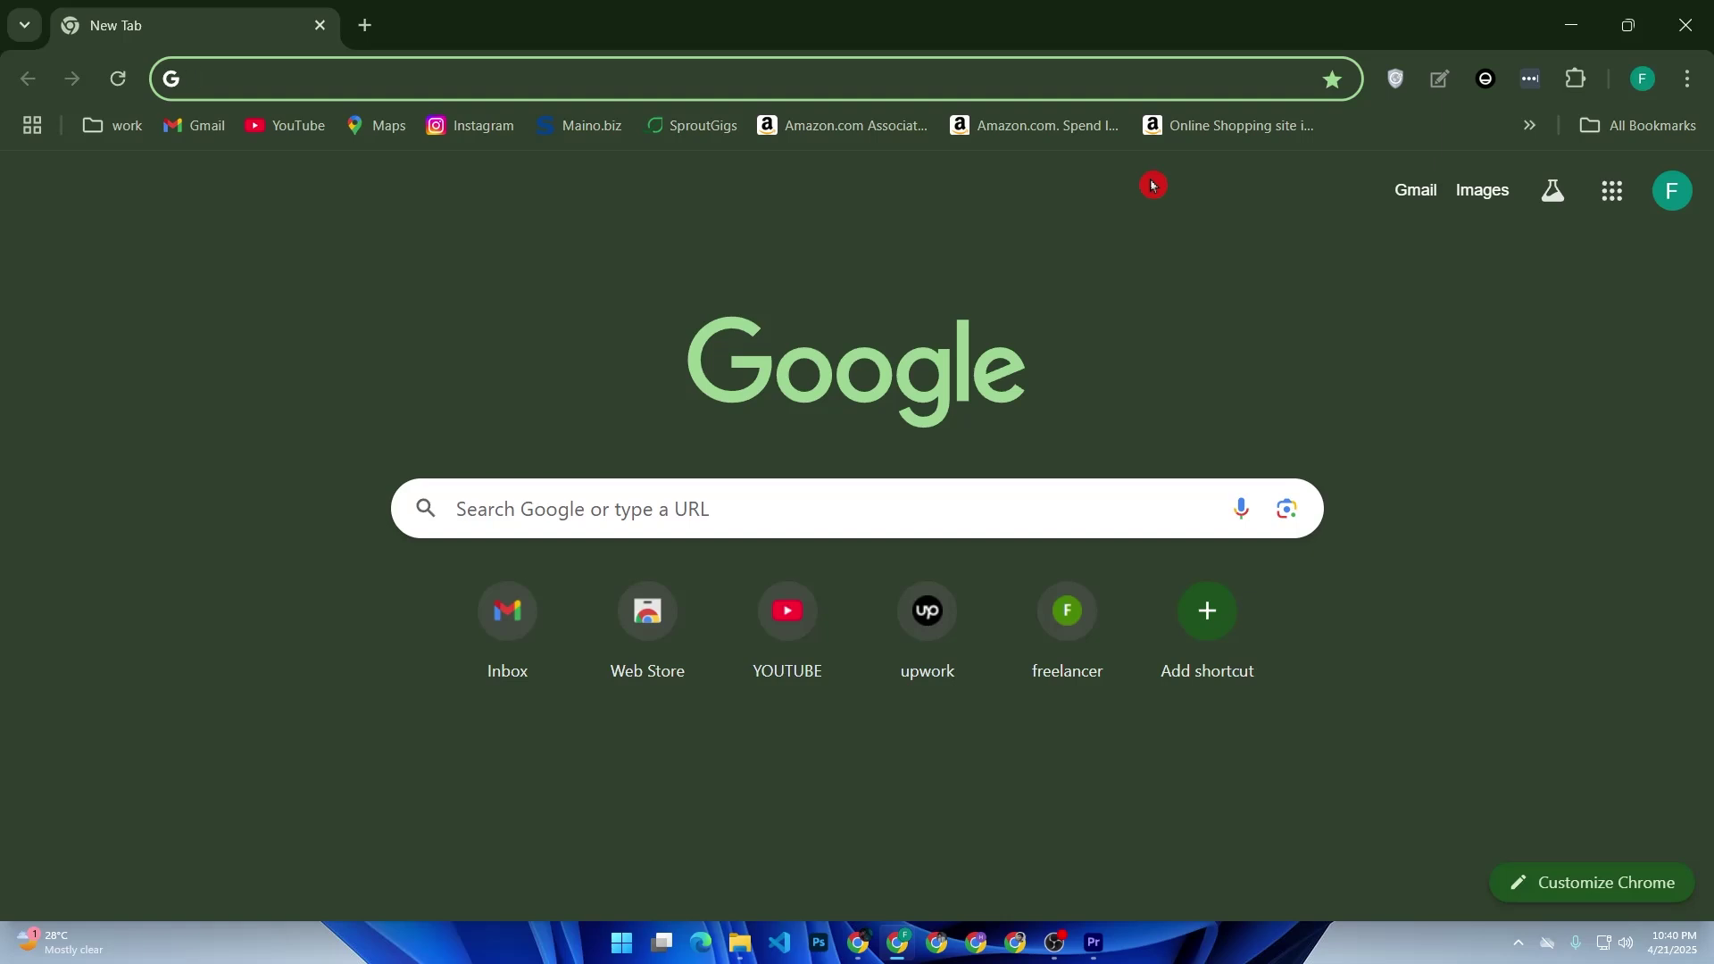
Open the buffer.com website.
type("buffer.c")
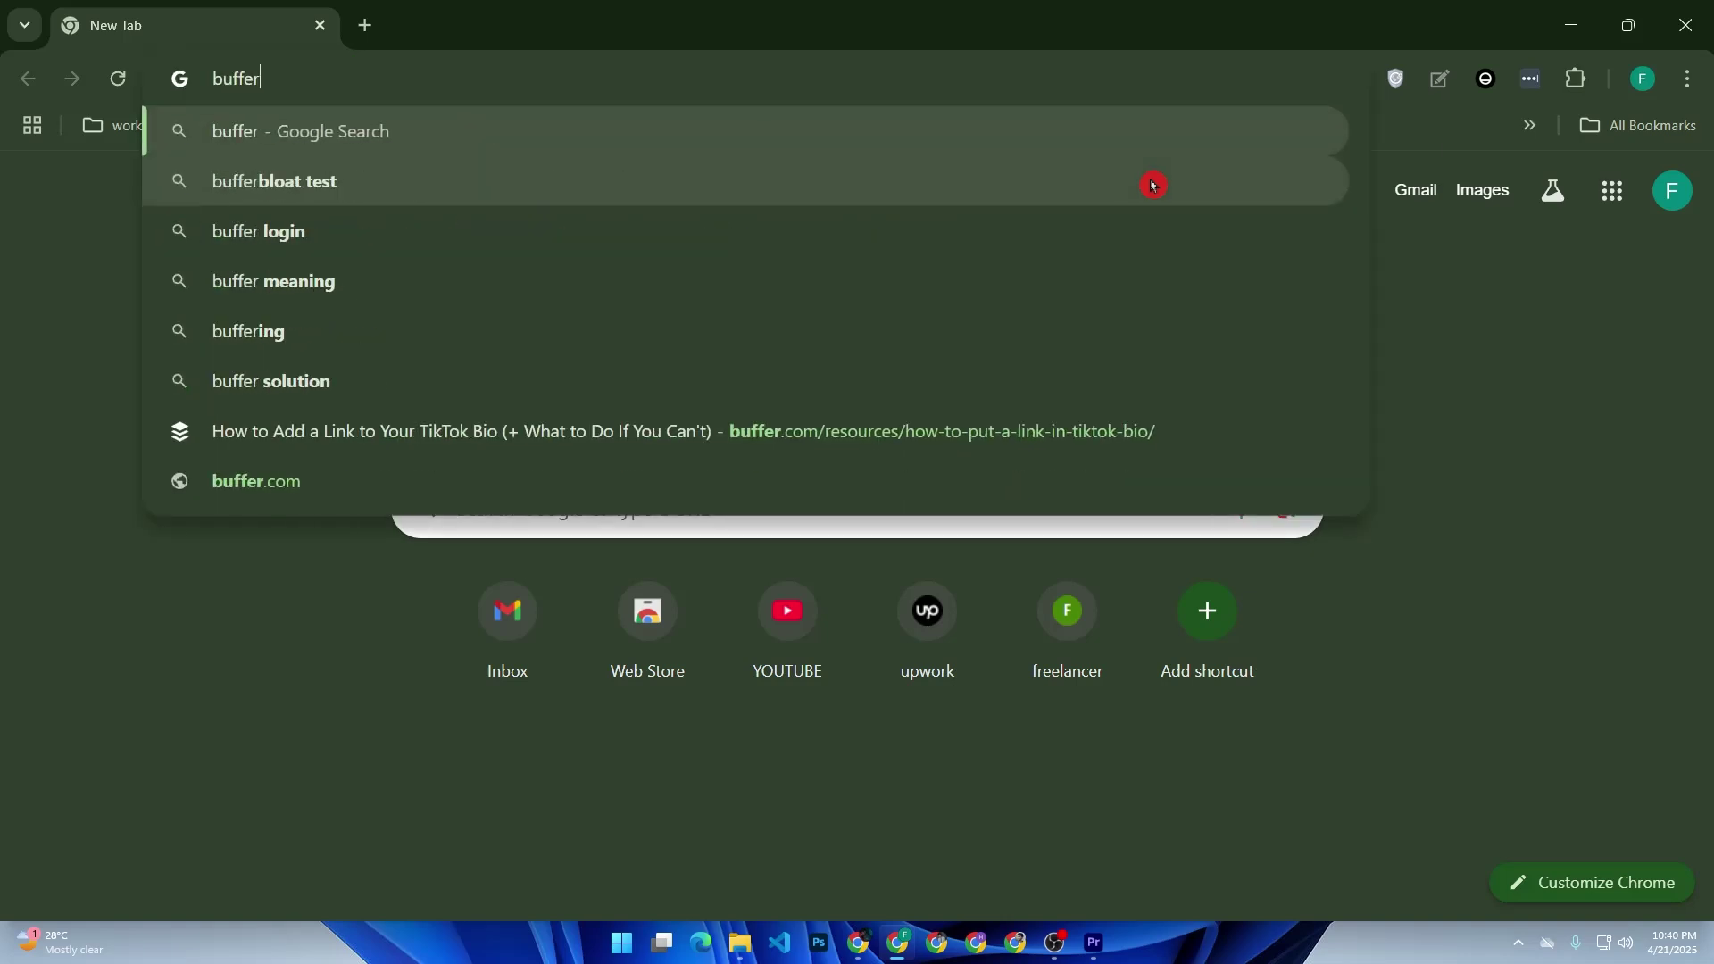
type("om")
key("Return")
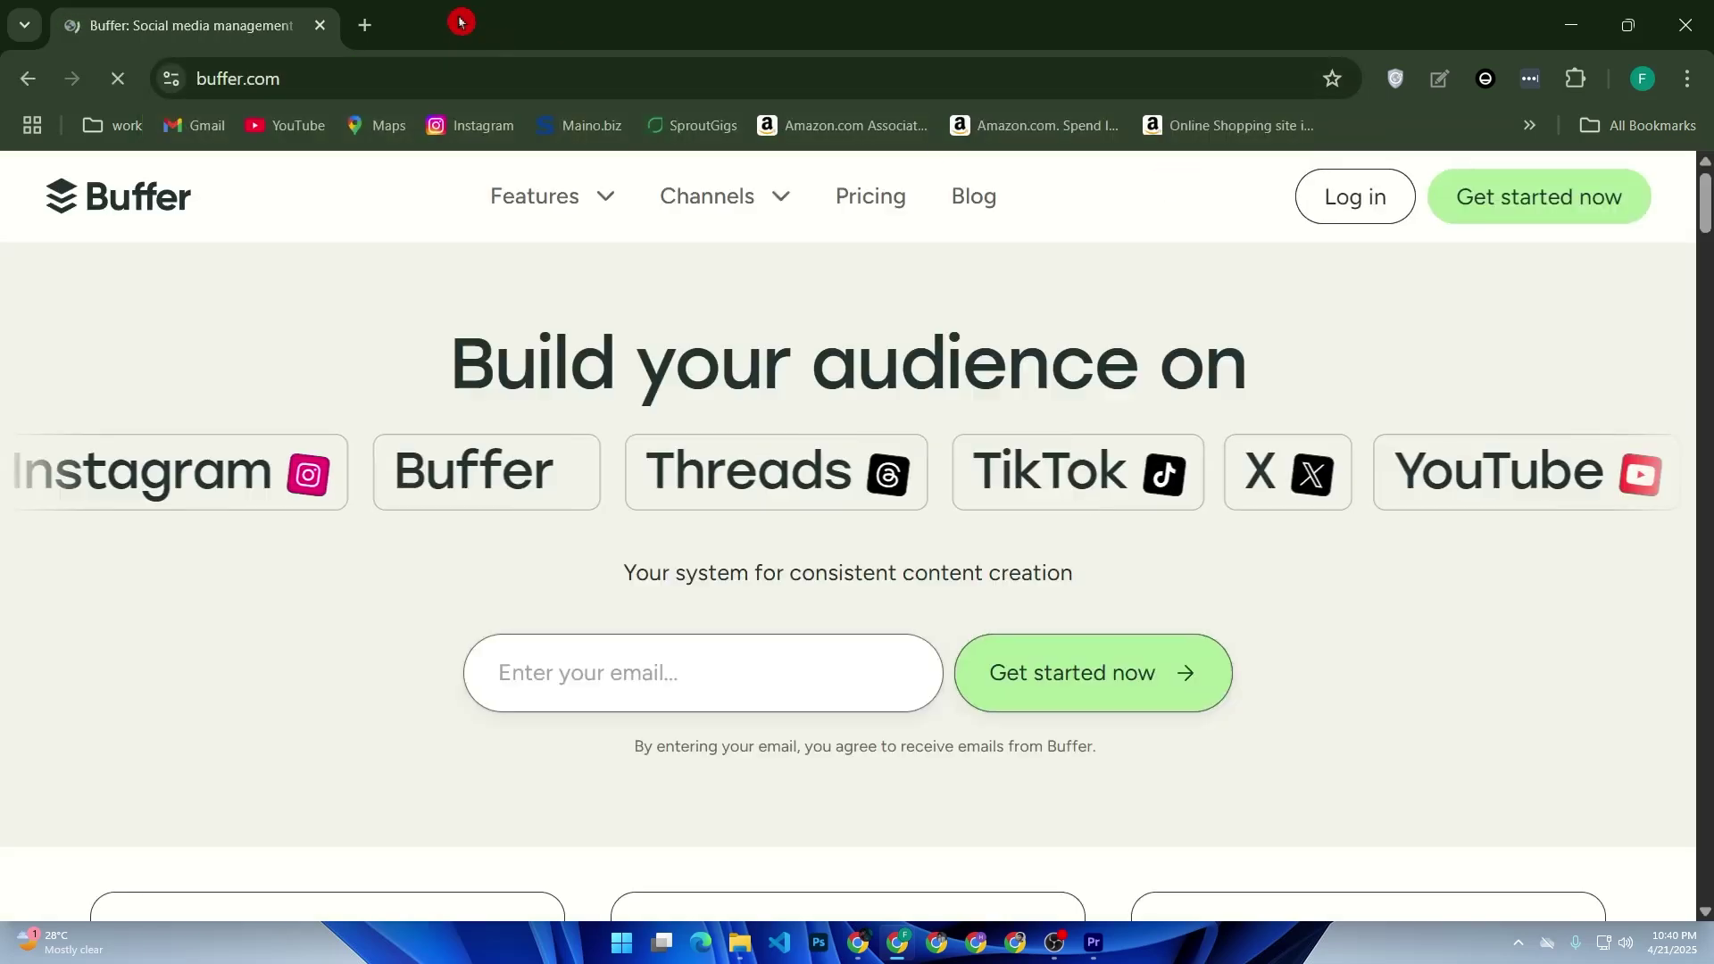
Search Google for "temp mail" in a new tab.
left_click(364, 25)
left_click(607, 509)
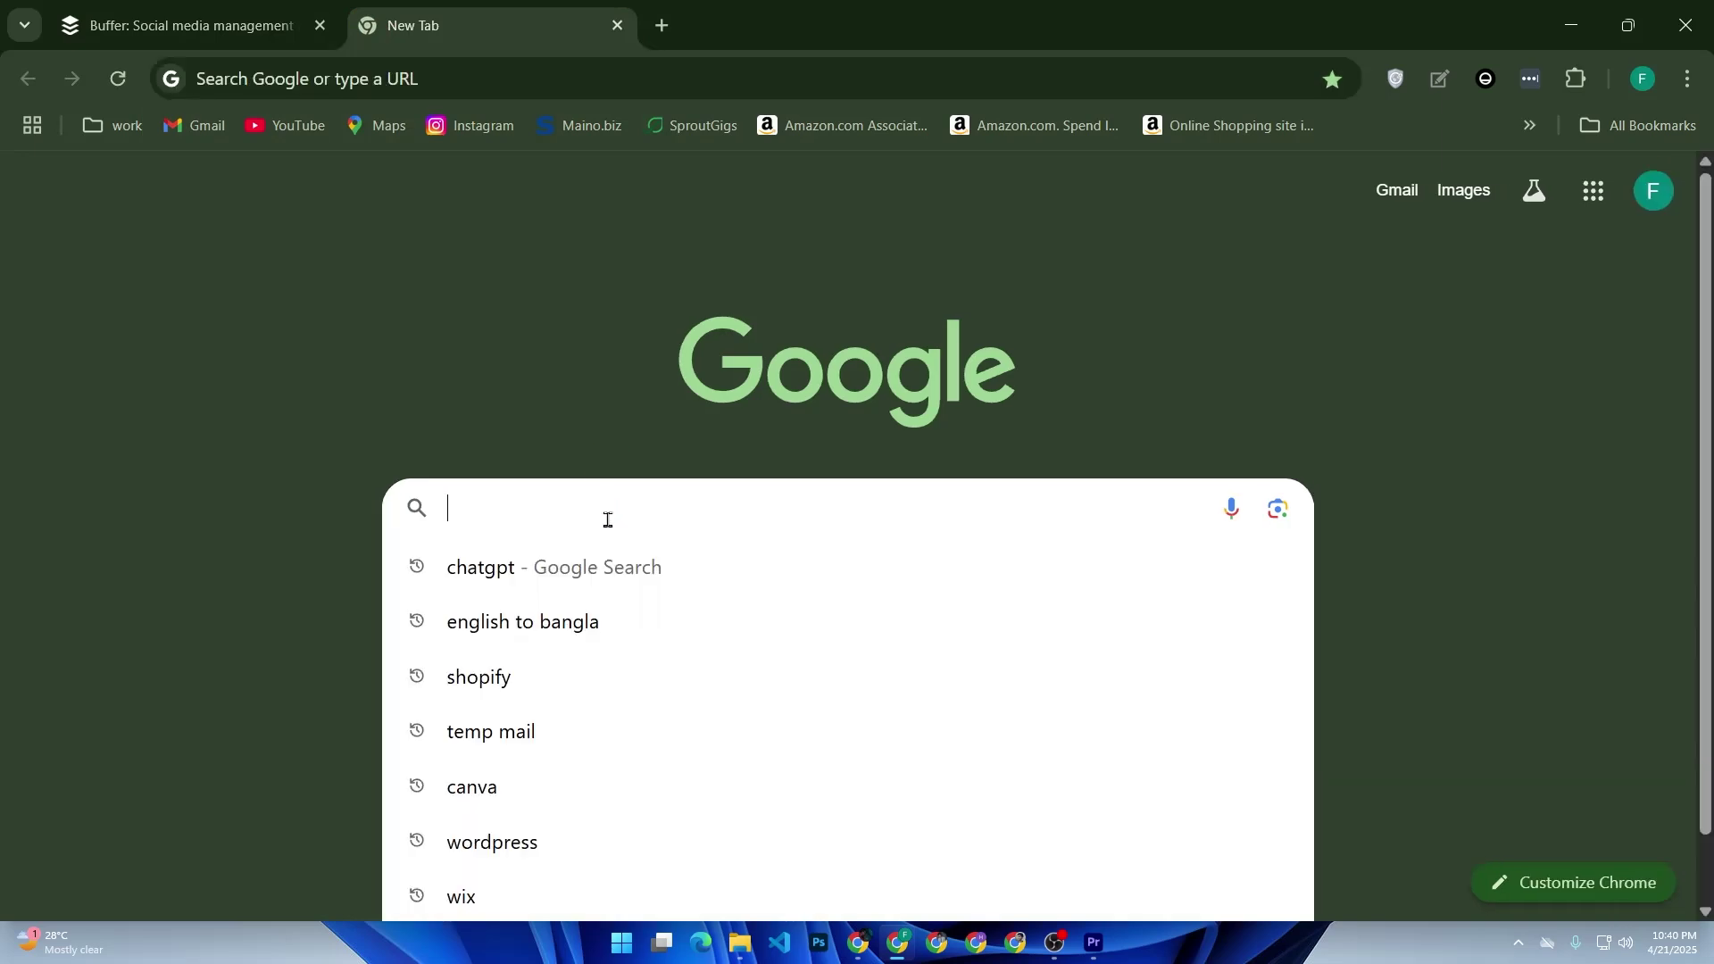
left_click(534, 736)
Return to the Buffer homepage and open the sign-up form for a new account.
left_click(217, 25)
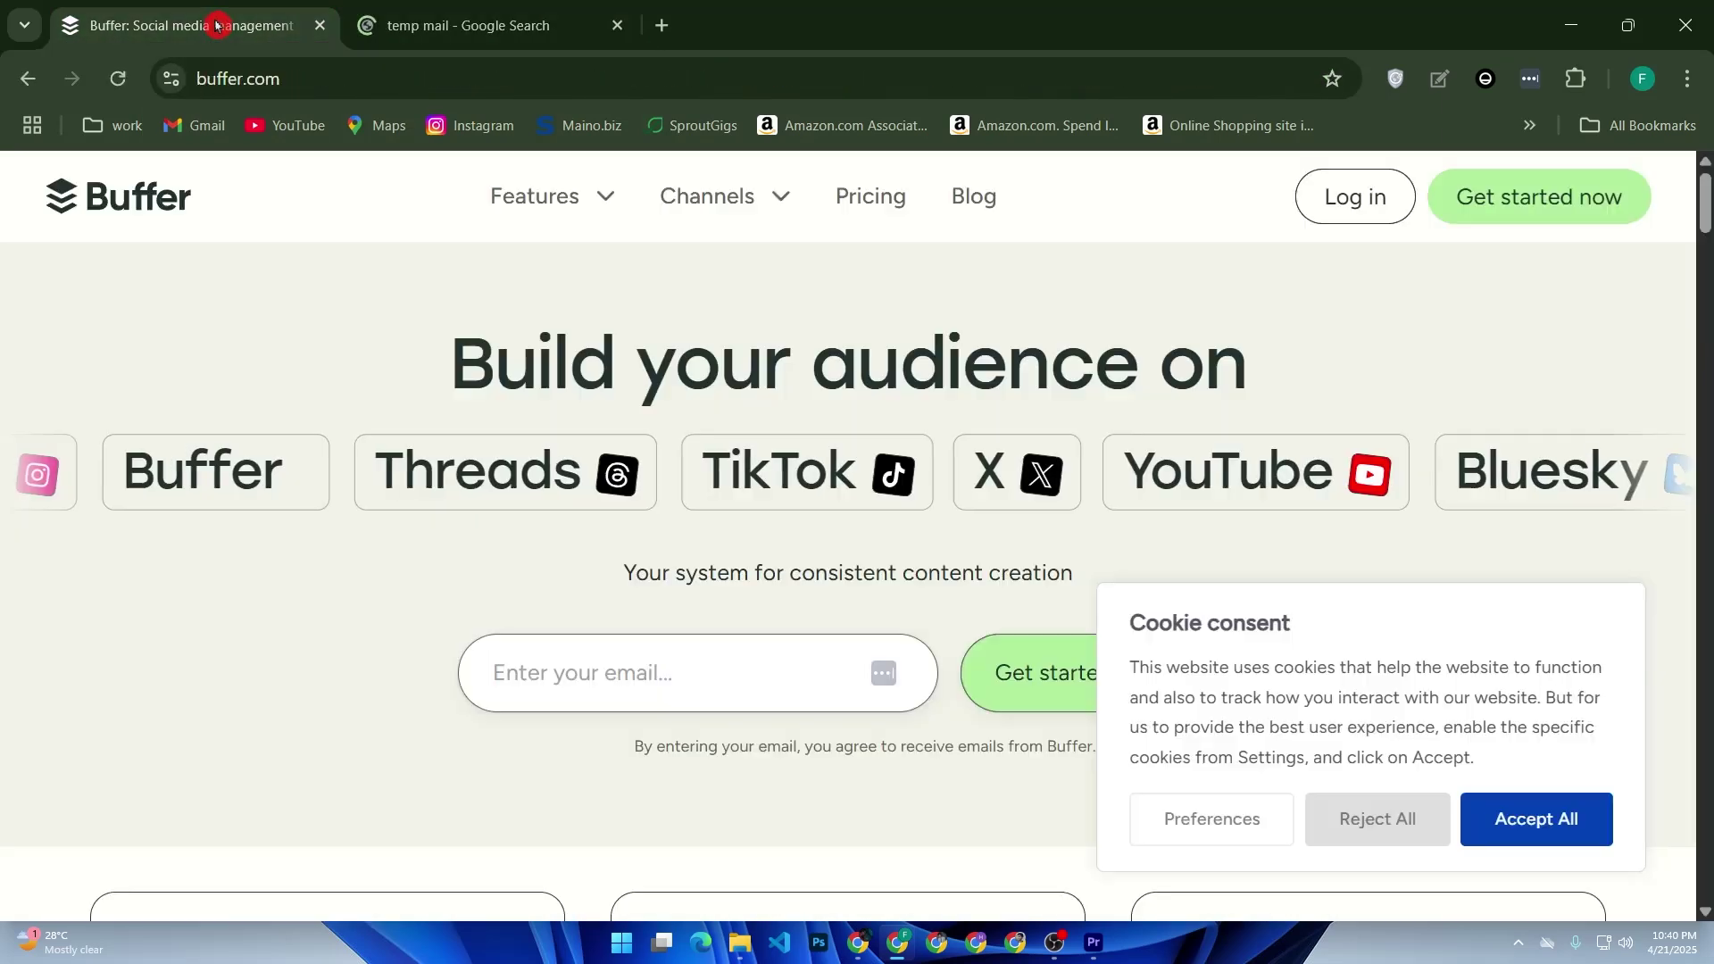
left_click(504, 19)
key("ctrl+Tab")
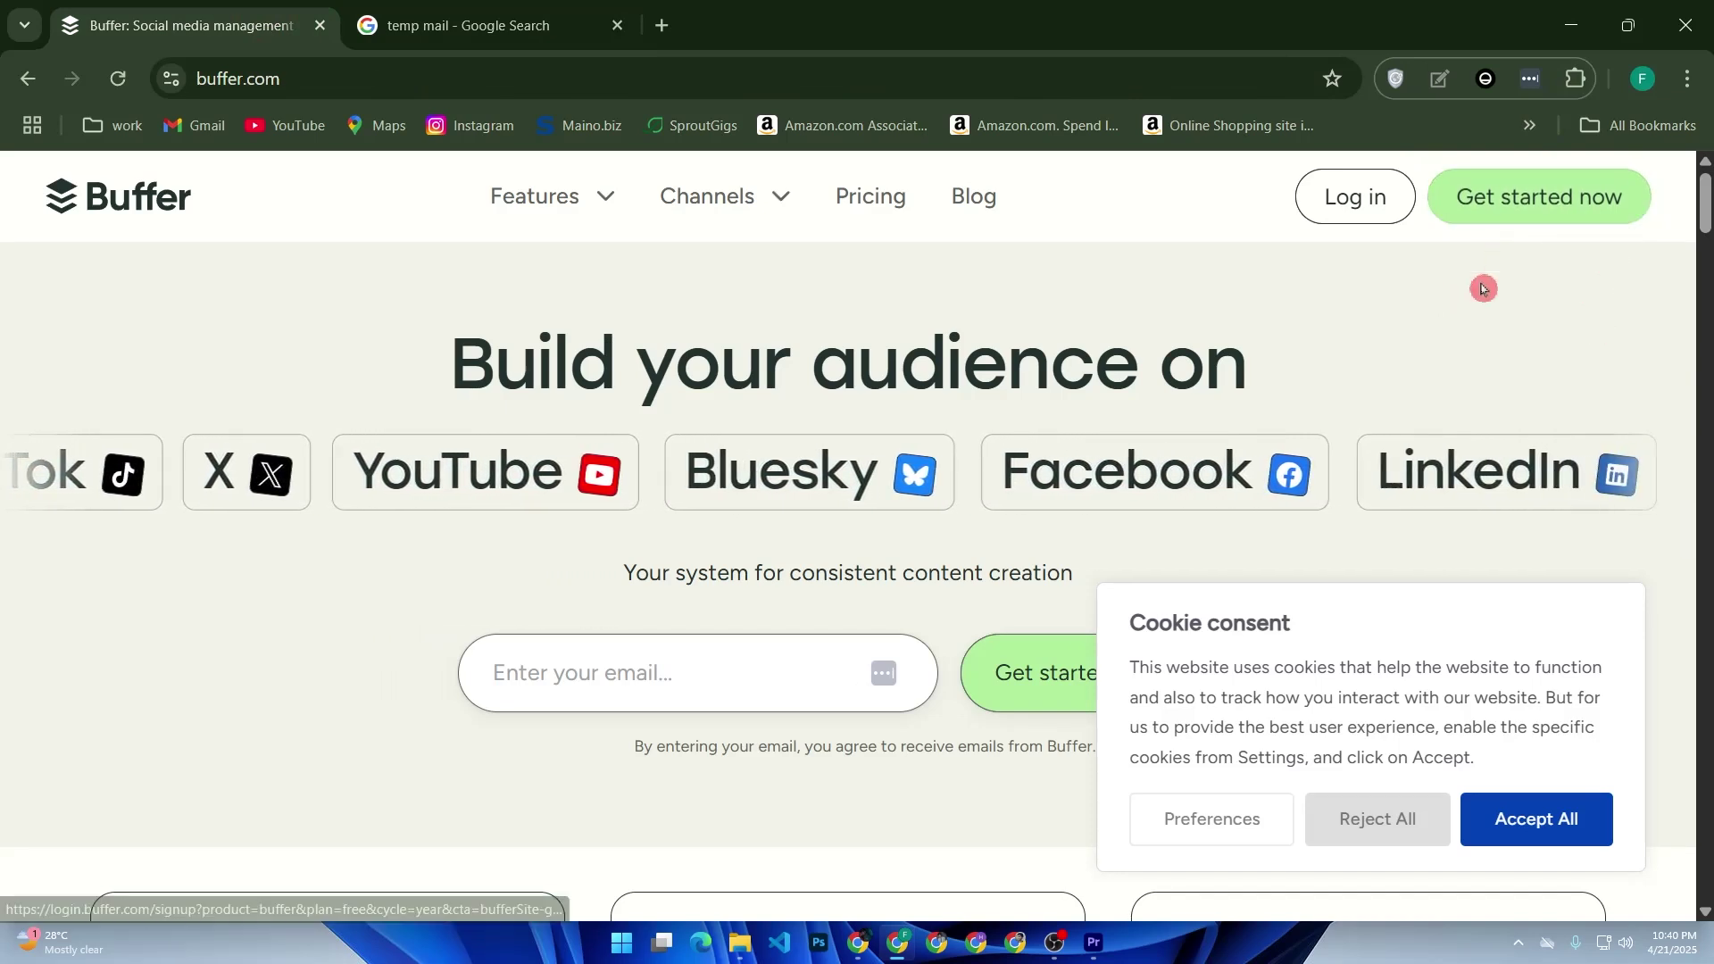
left_click(1517, 222)
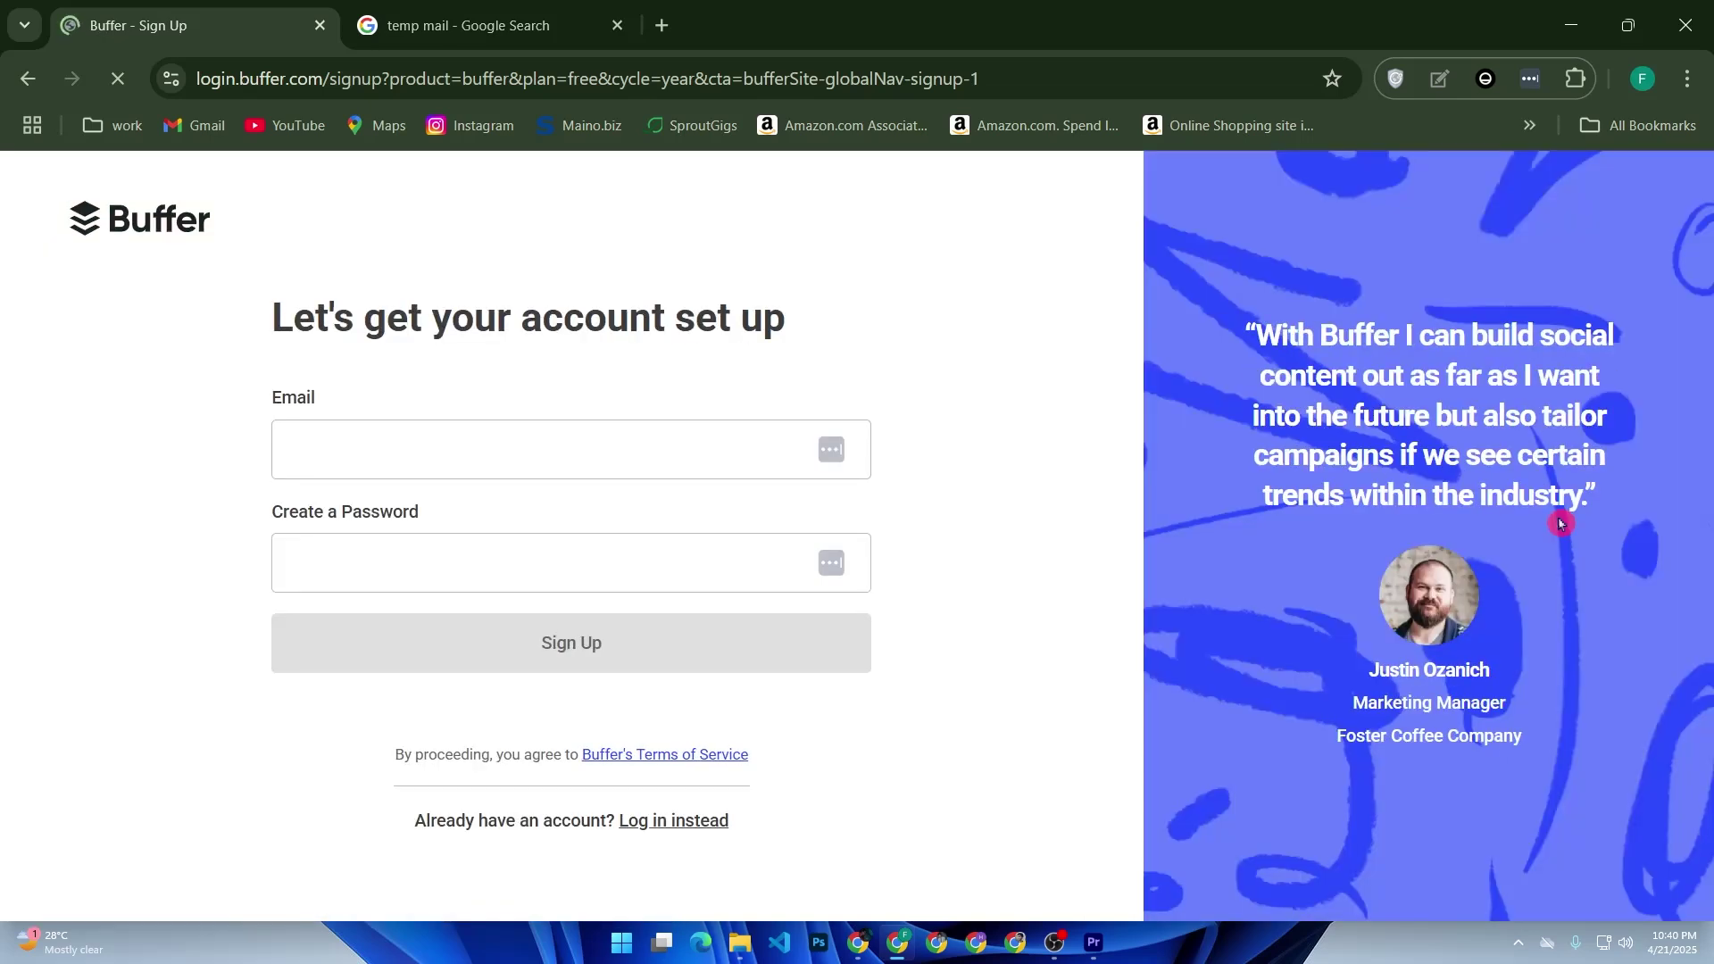
Open the "Temp Mail - Disposable Temporary Email" search result and return to the Buffer sign-up form.
left_click(554, 26)
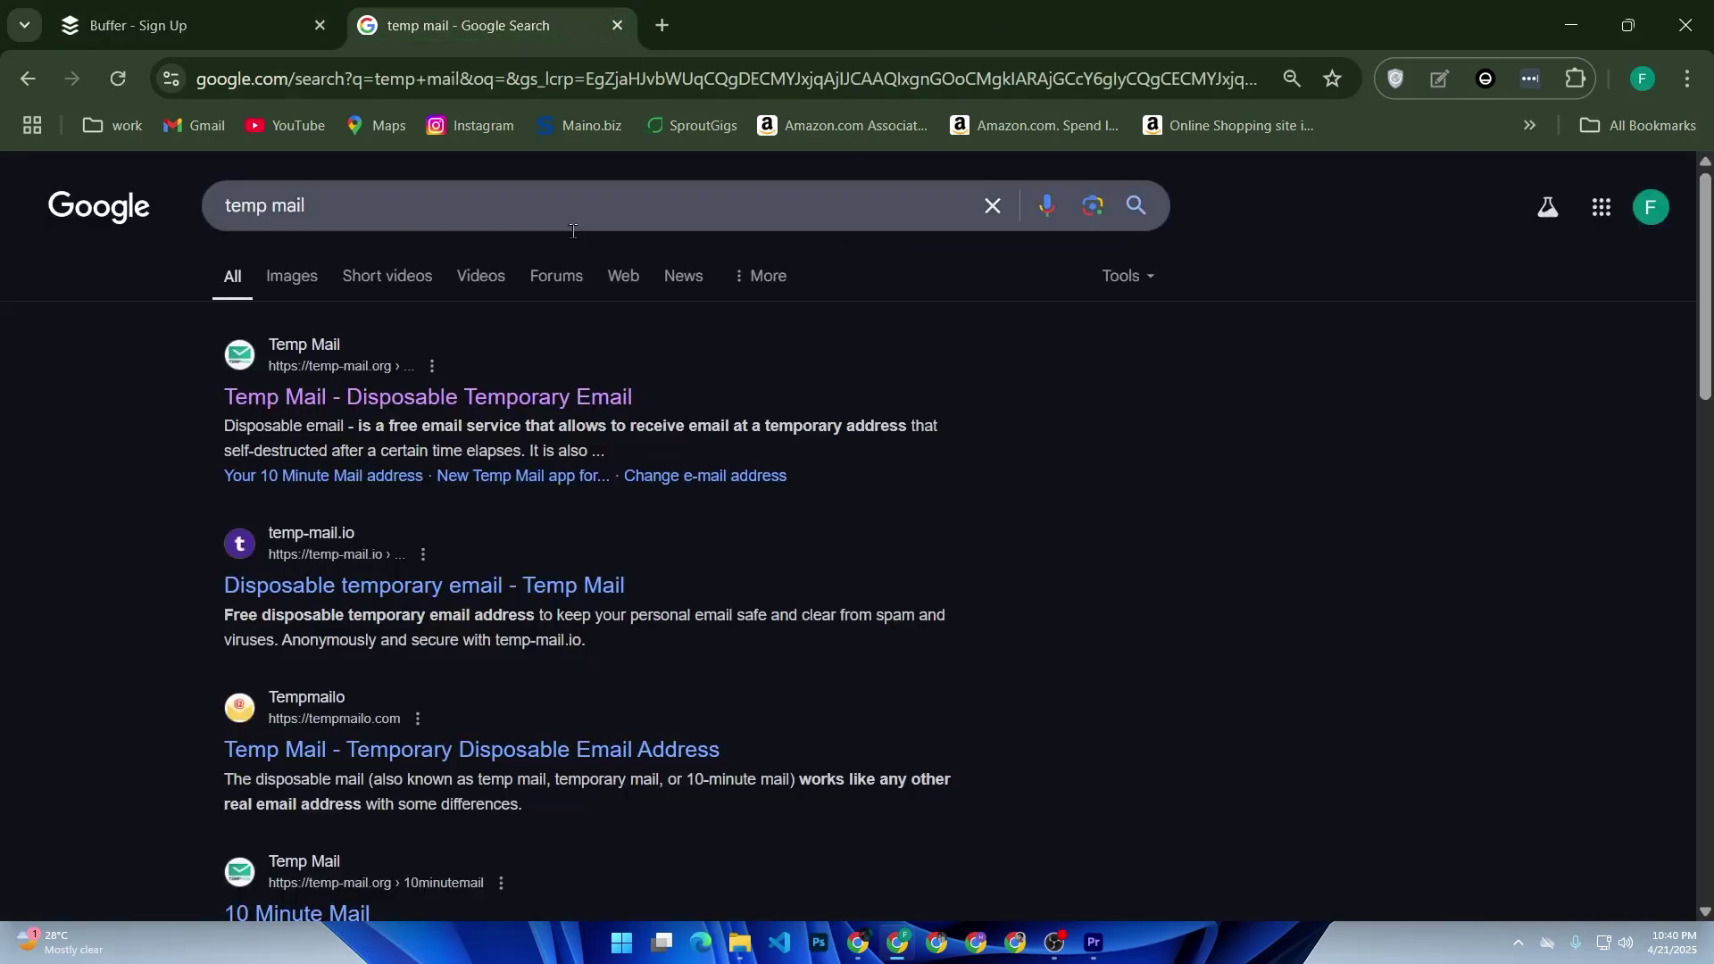
left_click(433, 396)
left_click(243, 7)
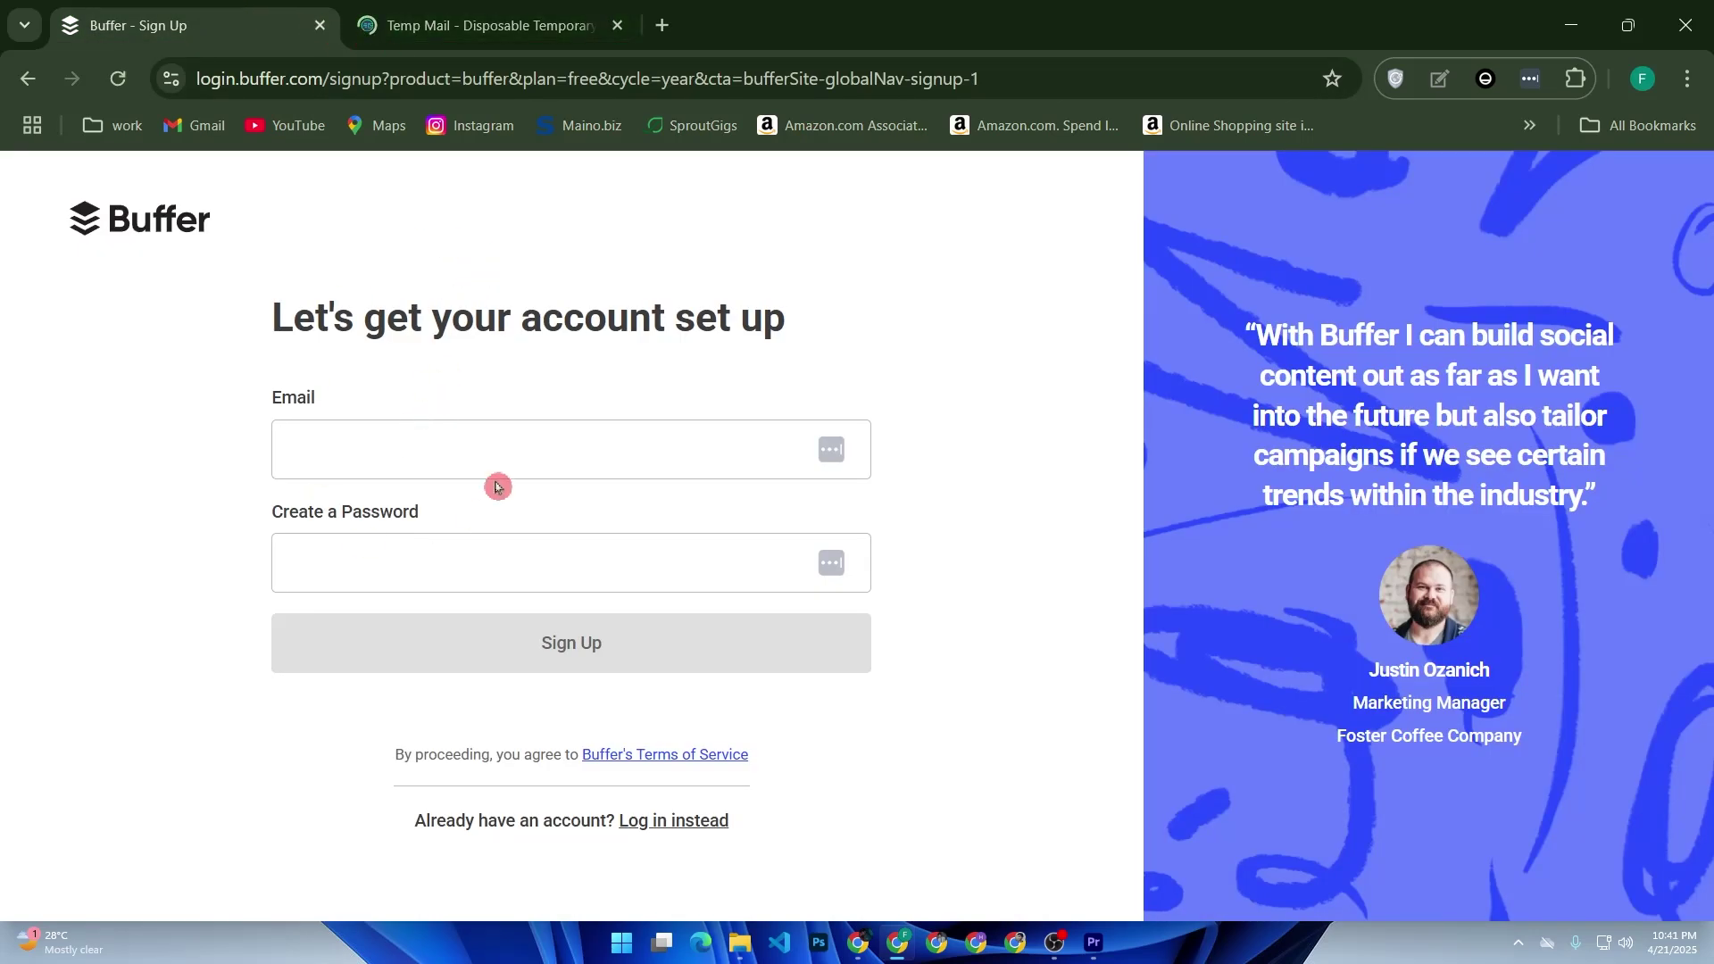
left_click(390, 12)
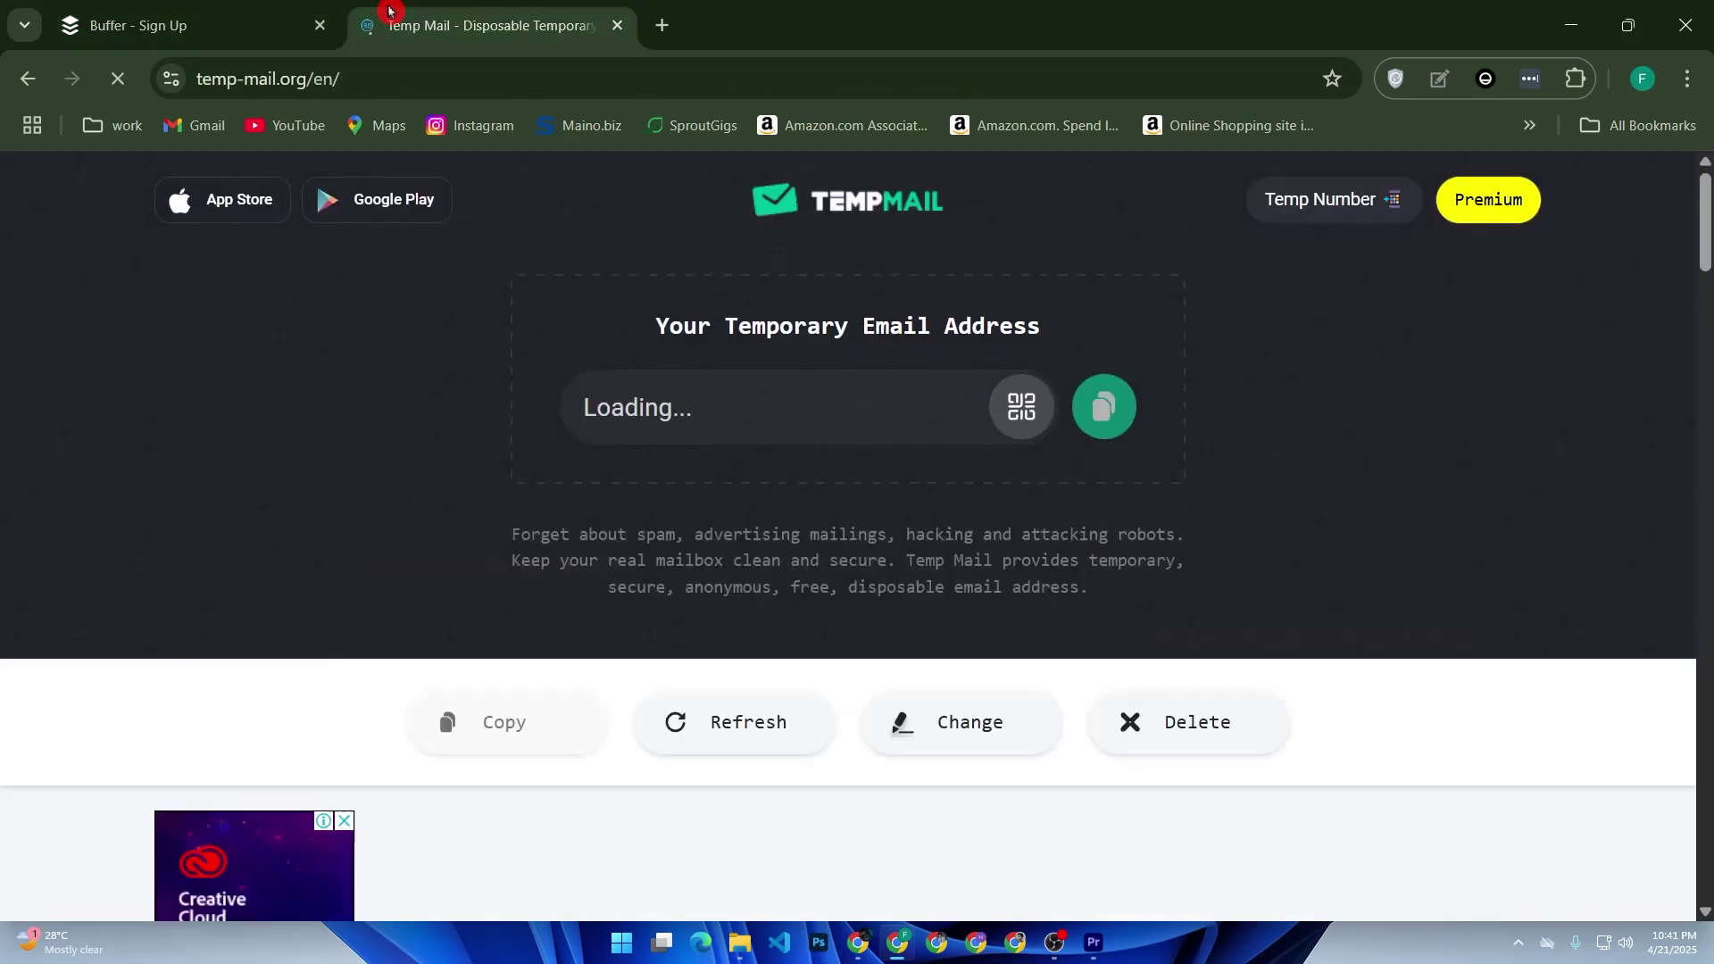
left_click(269, 11)
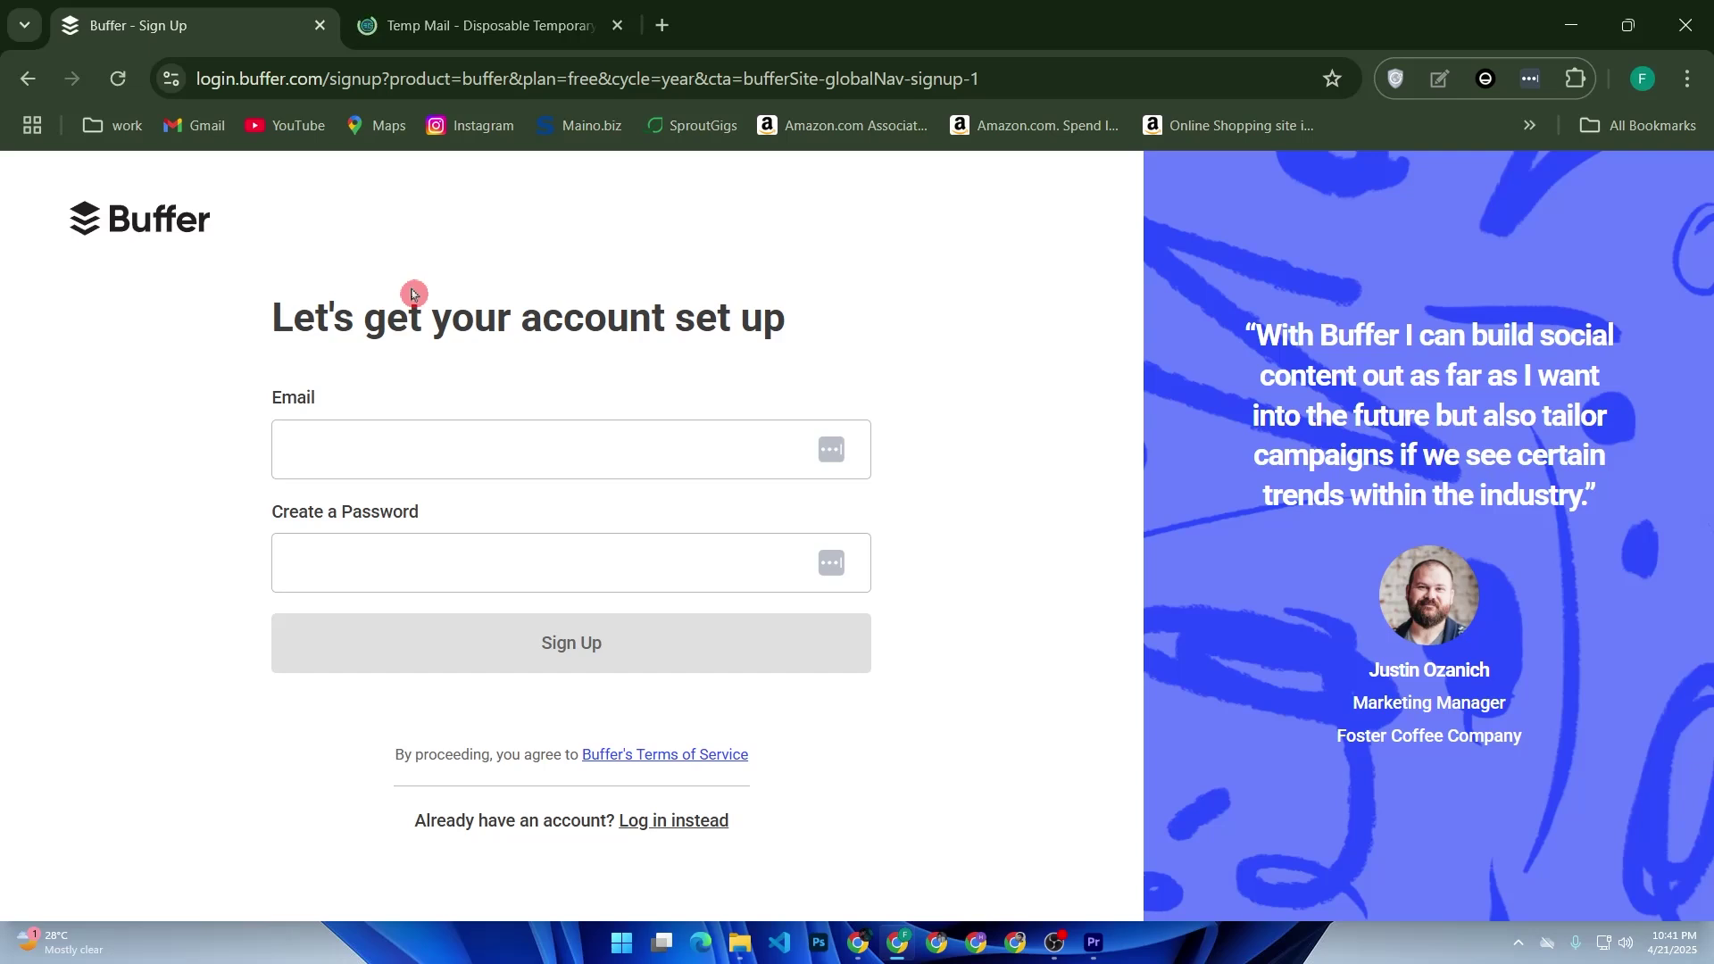
Copy the temporary email address from Temp Mail and enter it as the email in the Buffer sign-up form.
left_click(384, 25)
left_click(1102, 405)
left_click(223, 9)
left_click(570, 434)
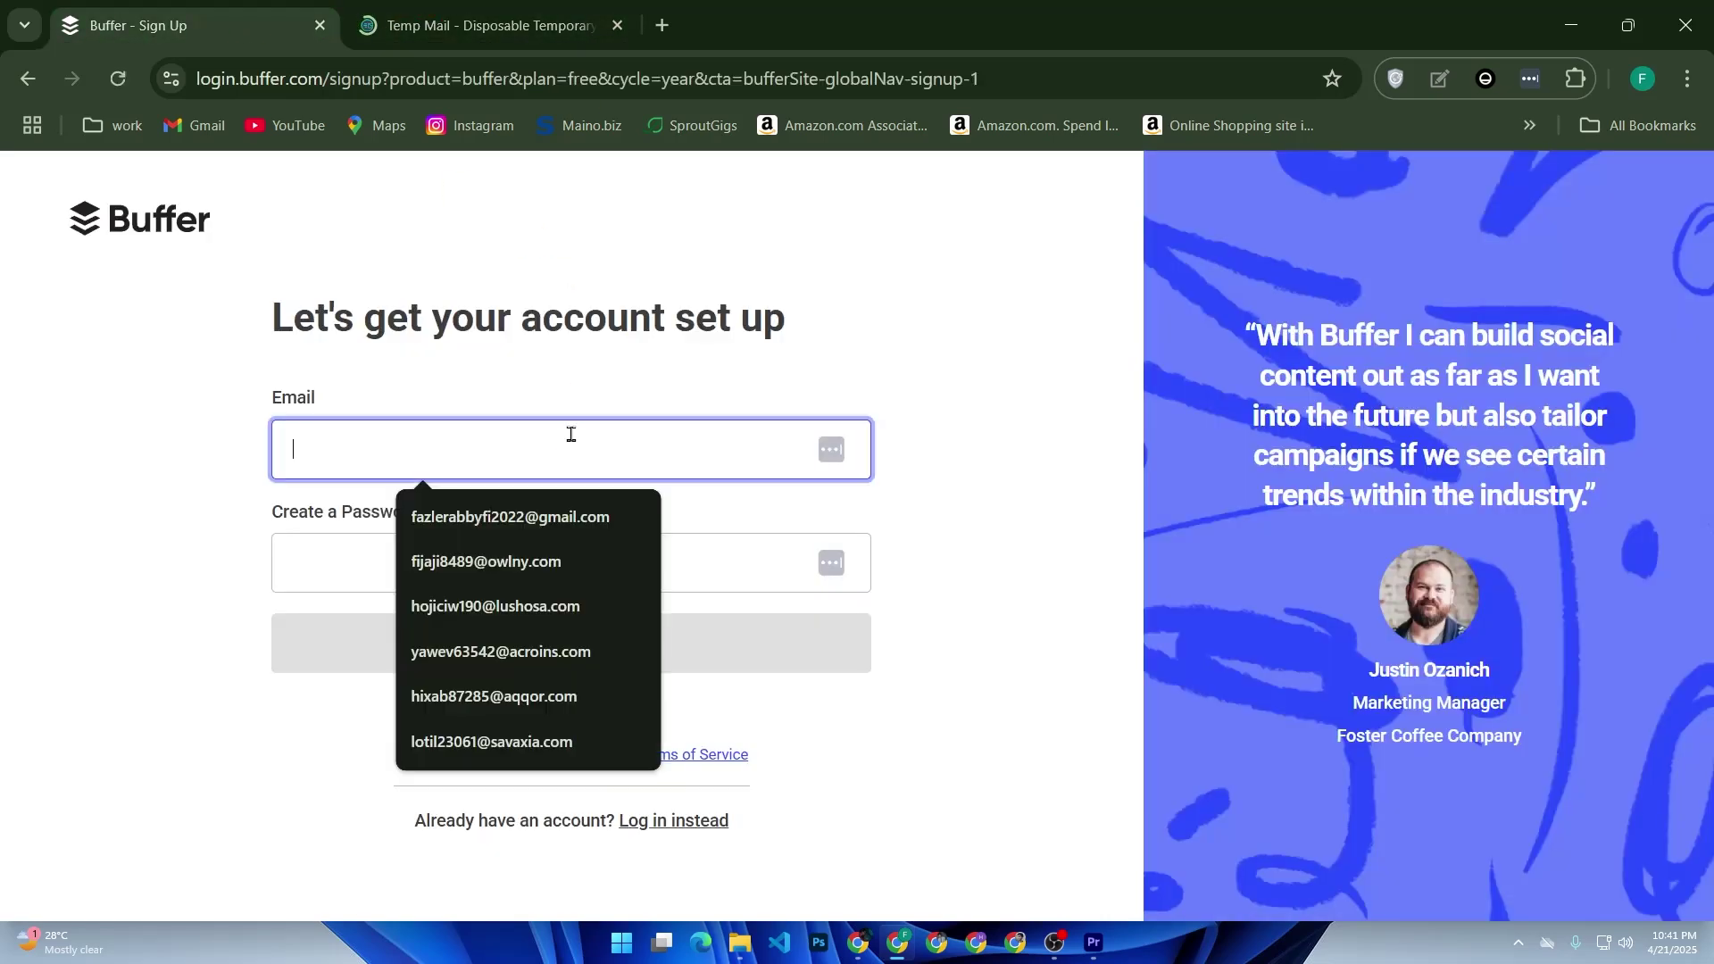
key("ctrl+v")
Fill the password field with the suggested strong password, submit the Buffer sign-up, and dismiss the saved-password notice.
left_click(457, 567)
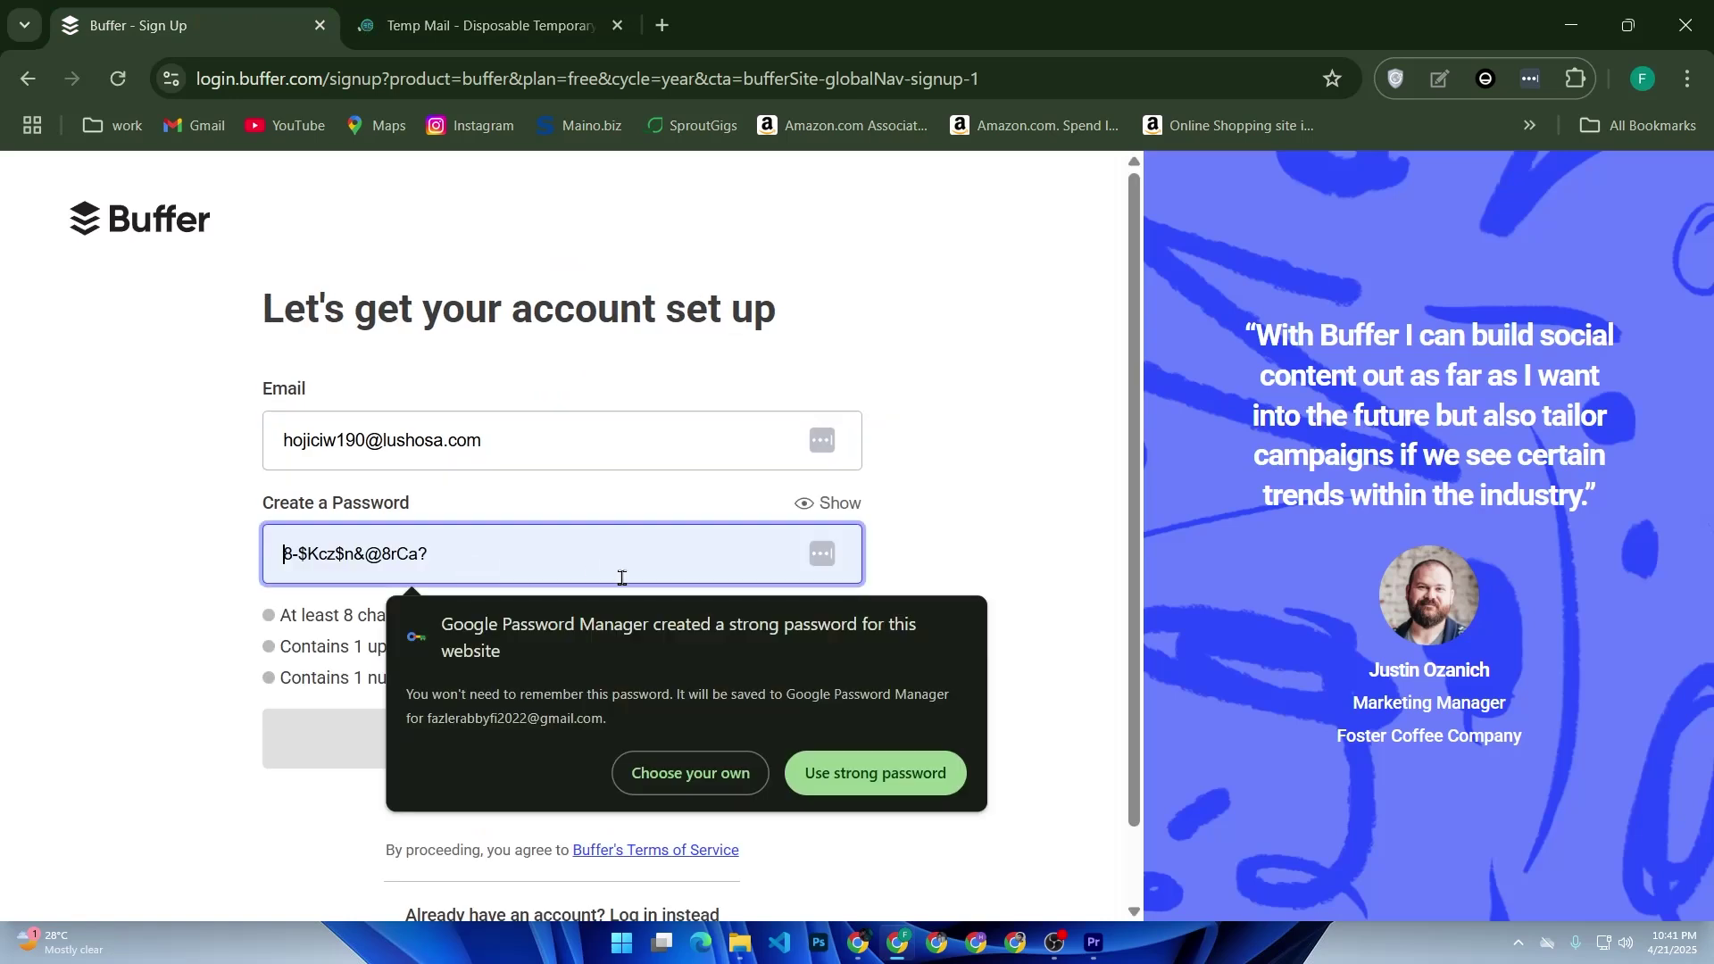
left_click(864, 757)
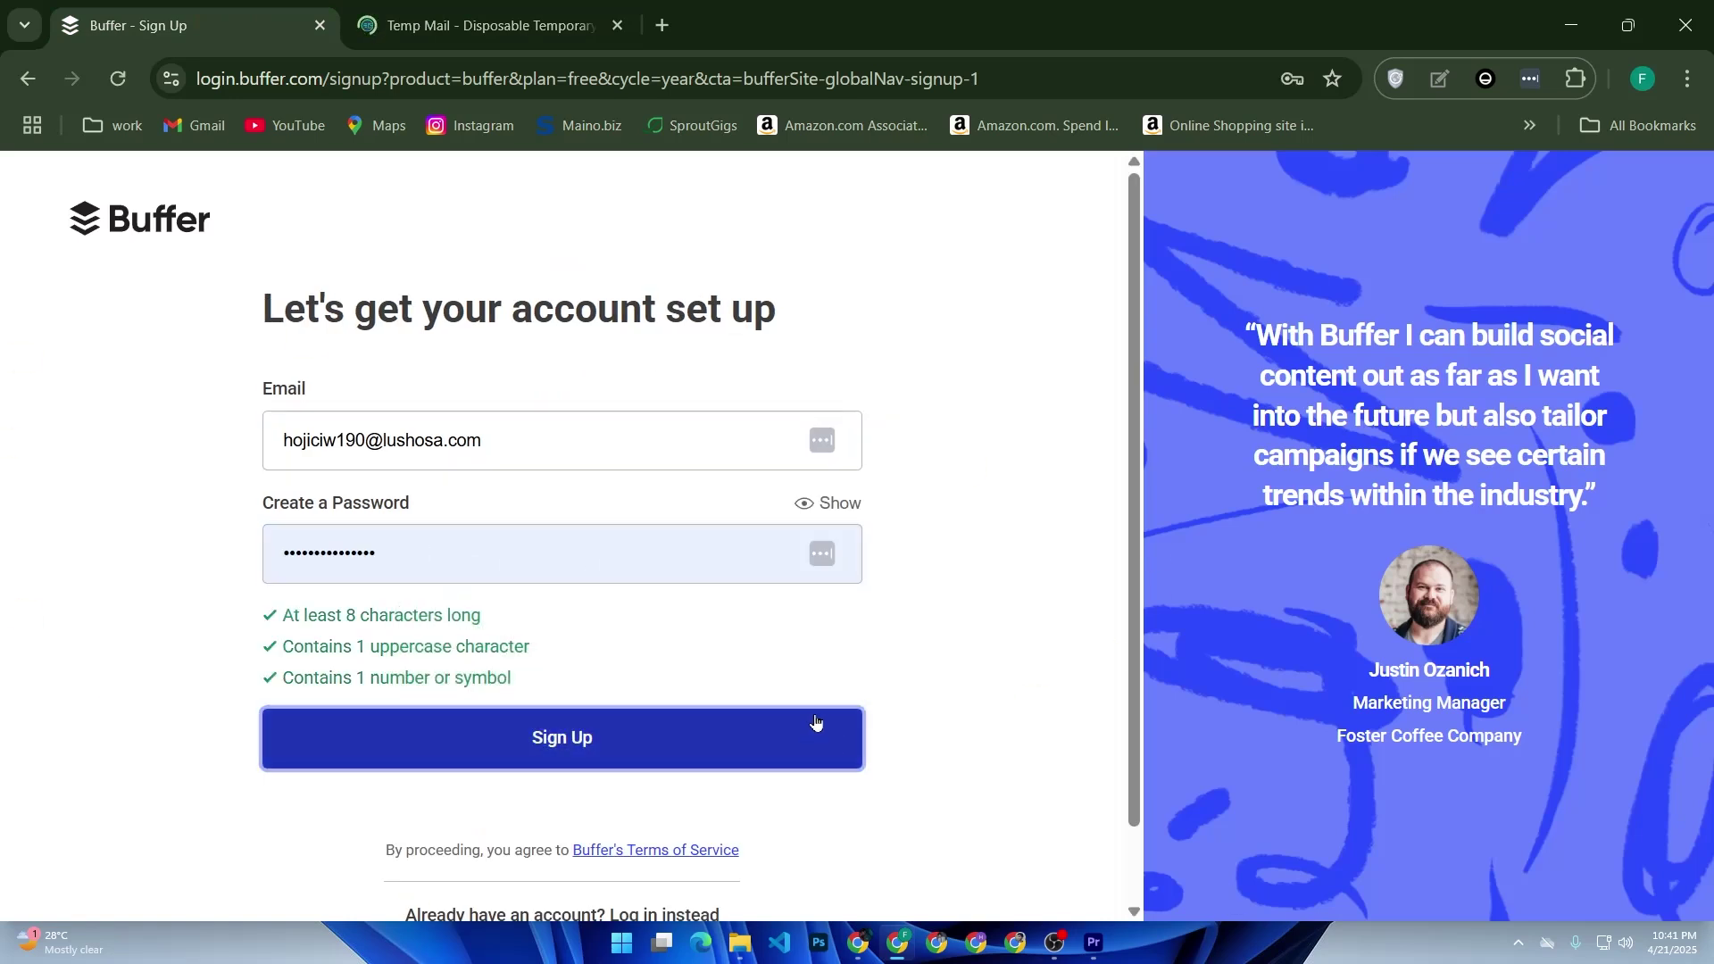
left_click(671, 714)
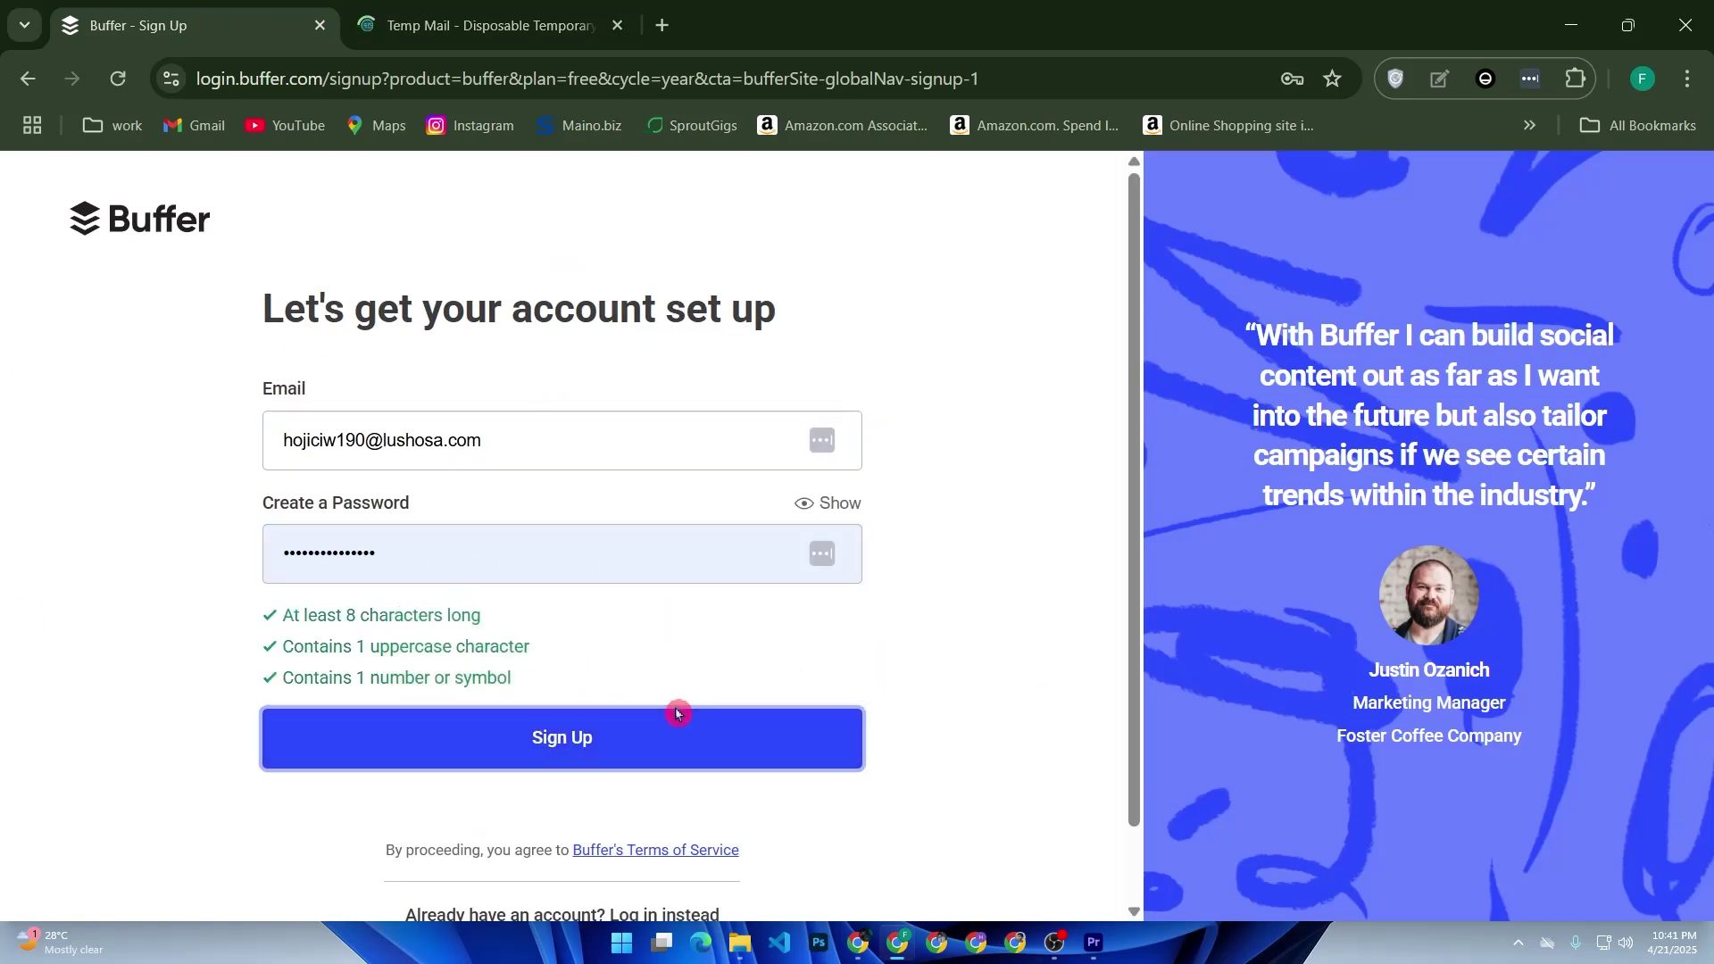
left_click(514, 757)
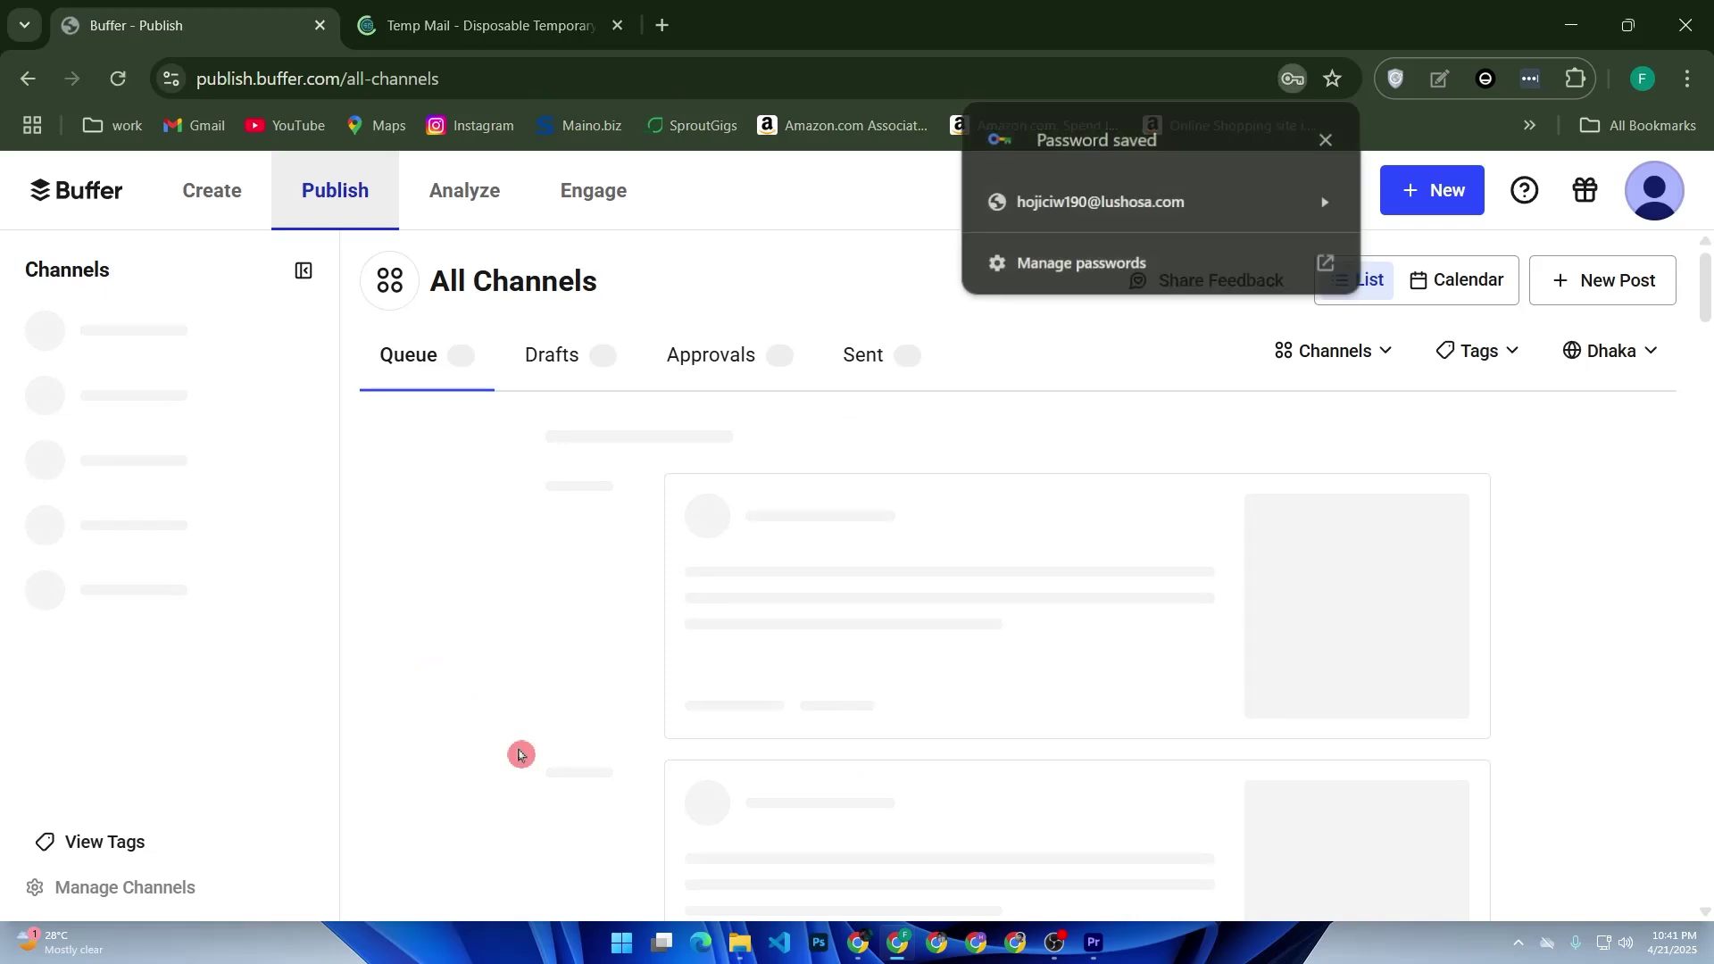
left_click(1326, 145)
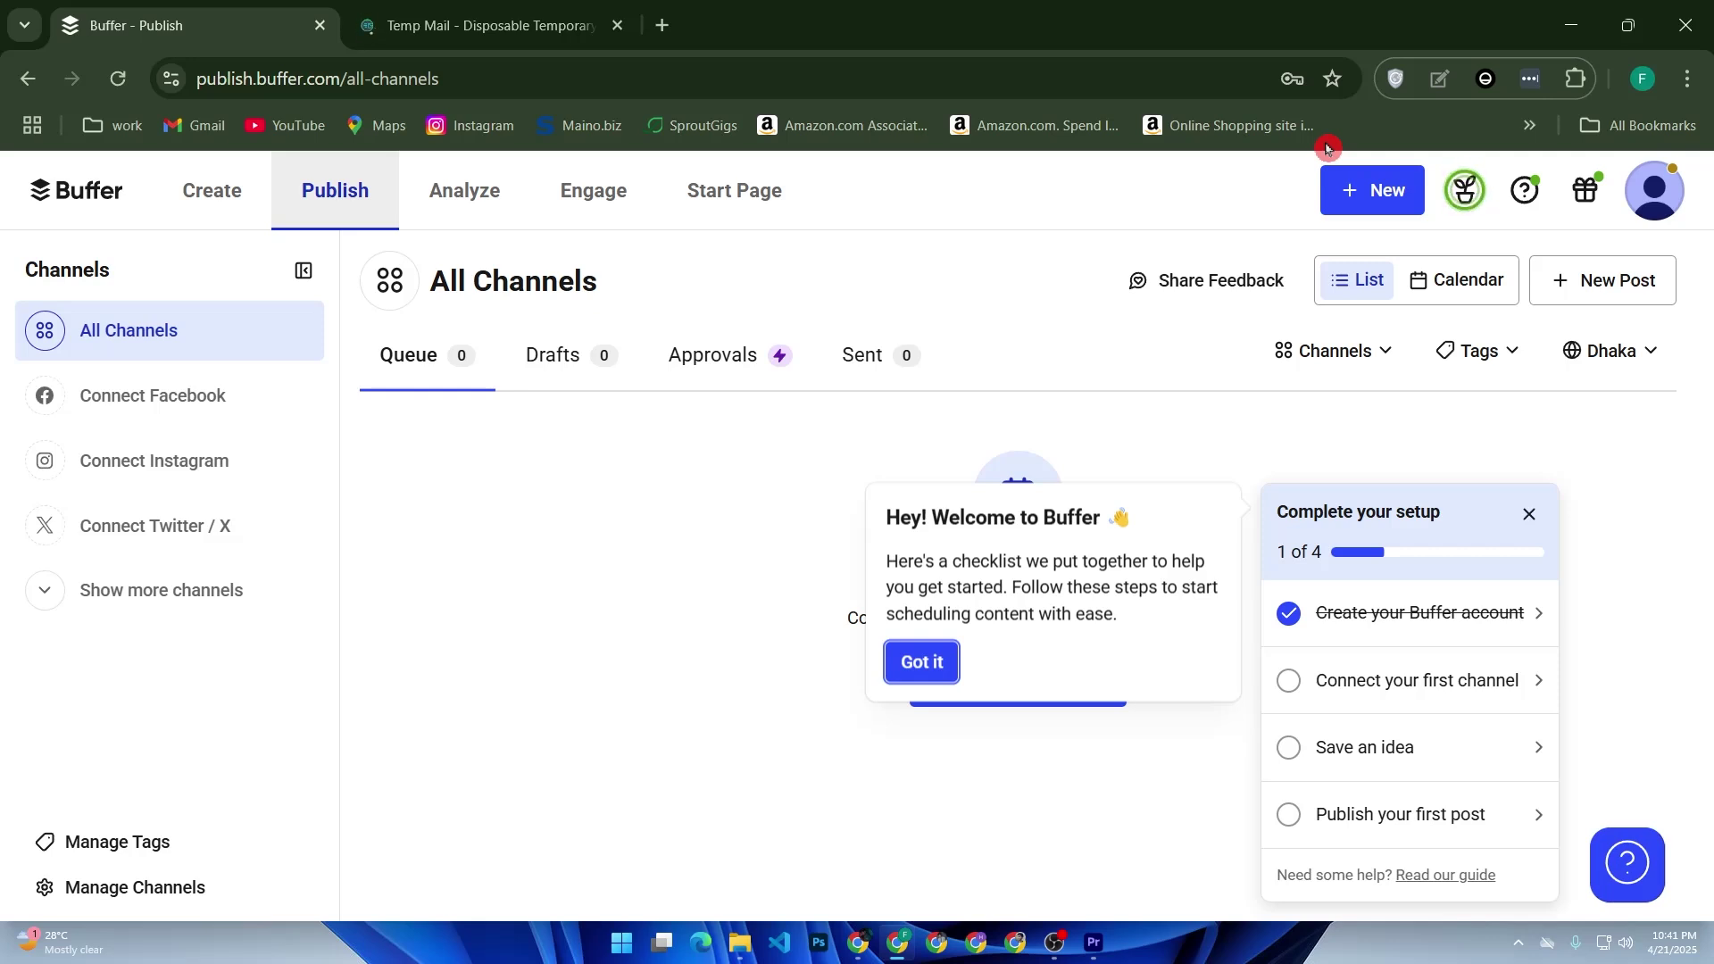
Close the setup checklist and start connecting a new channel, choosing YouTube from the available channel types.
left_click(1530, 515)
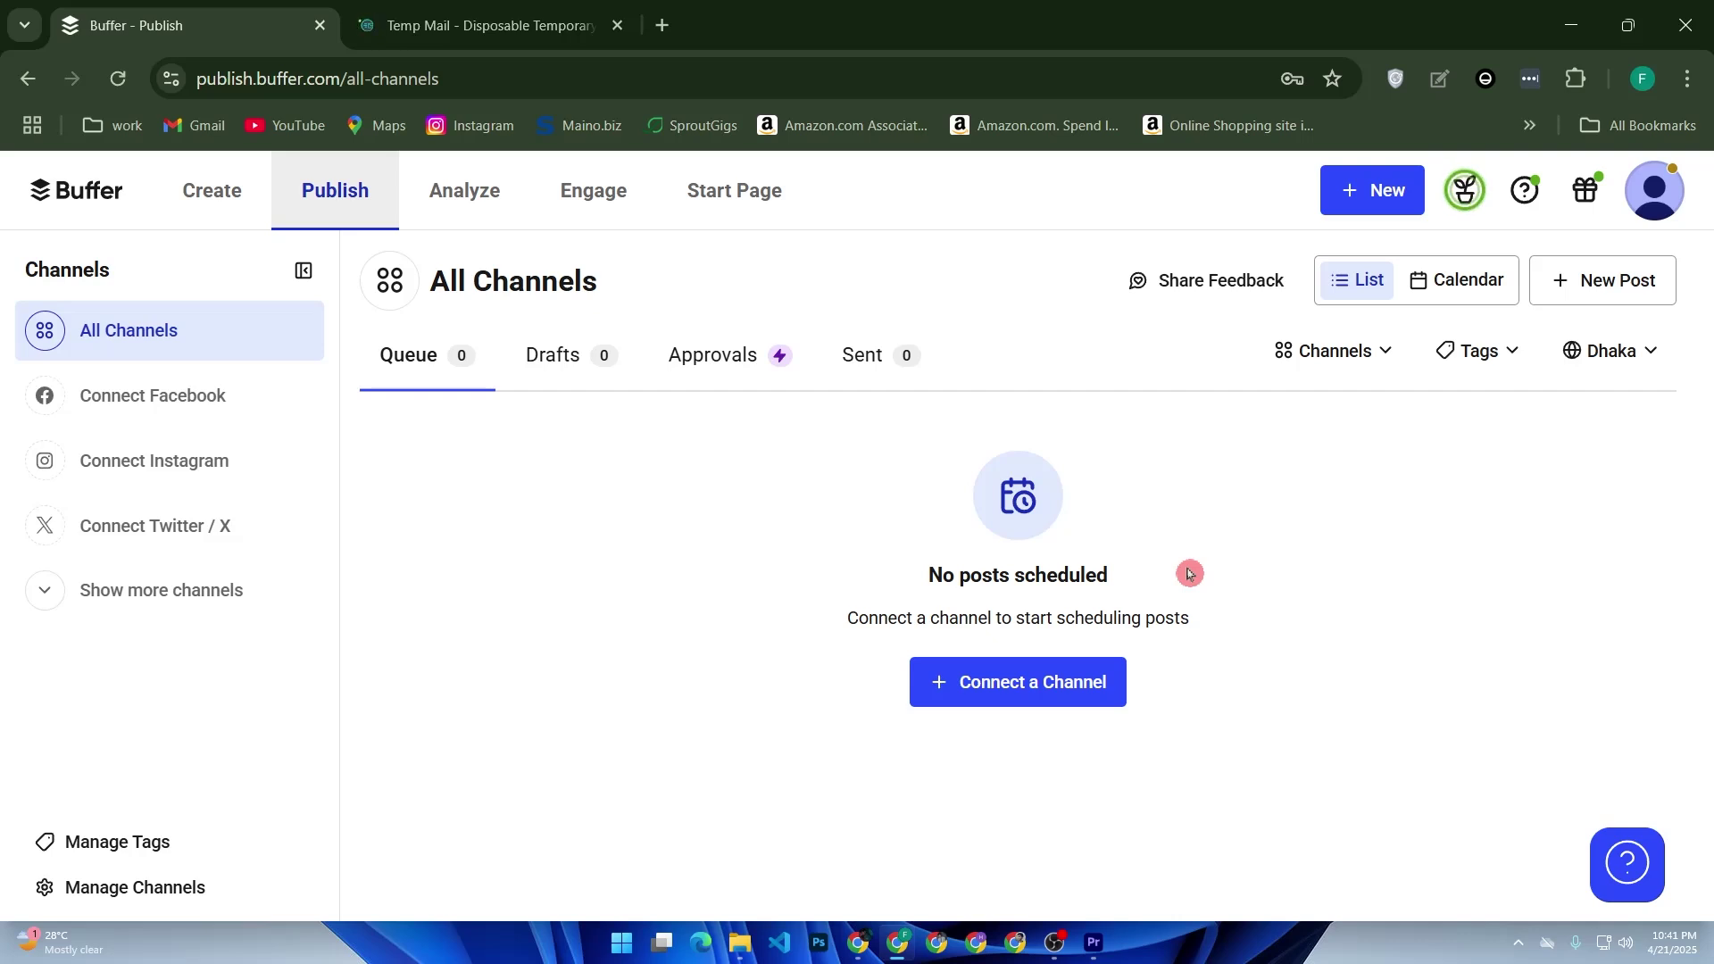
left_click(1038, 691)
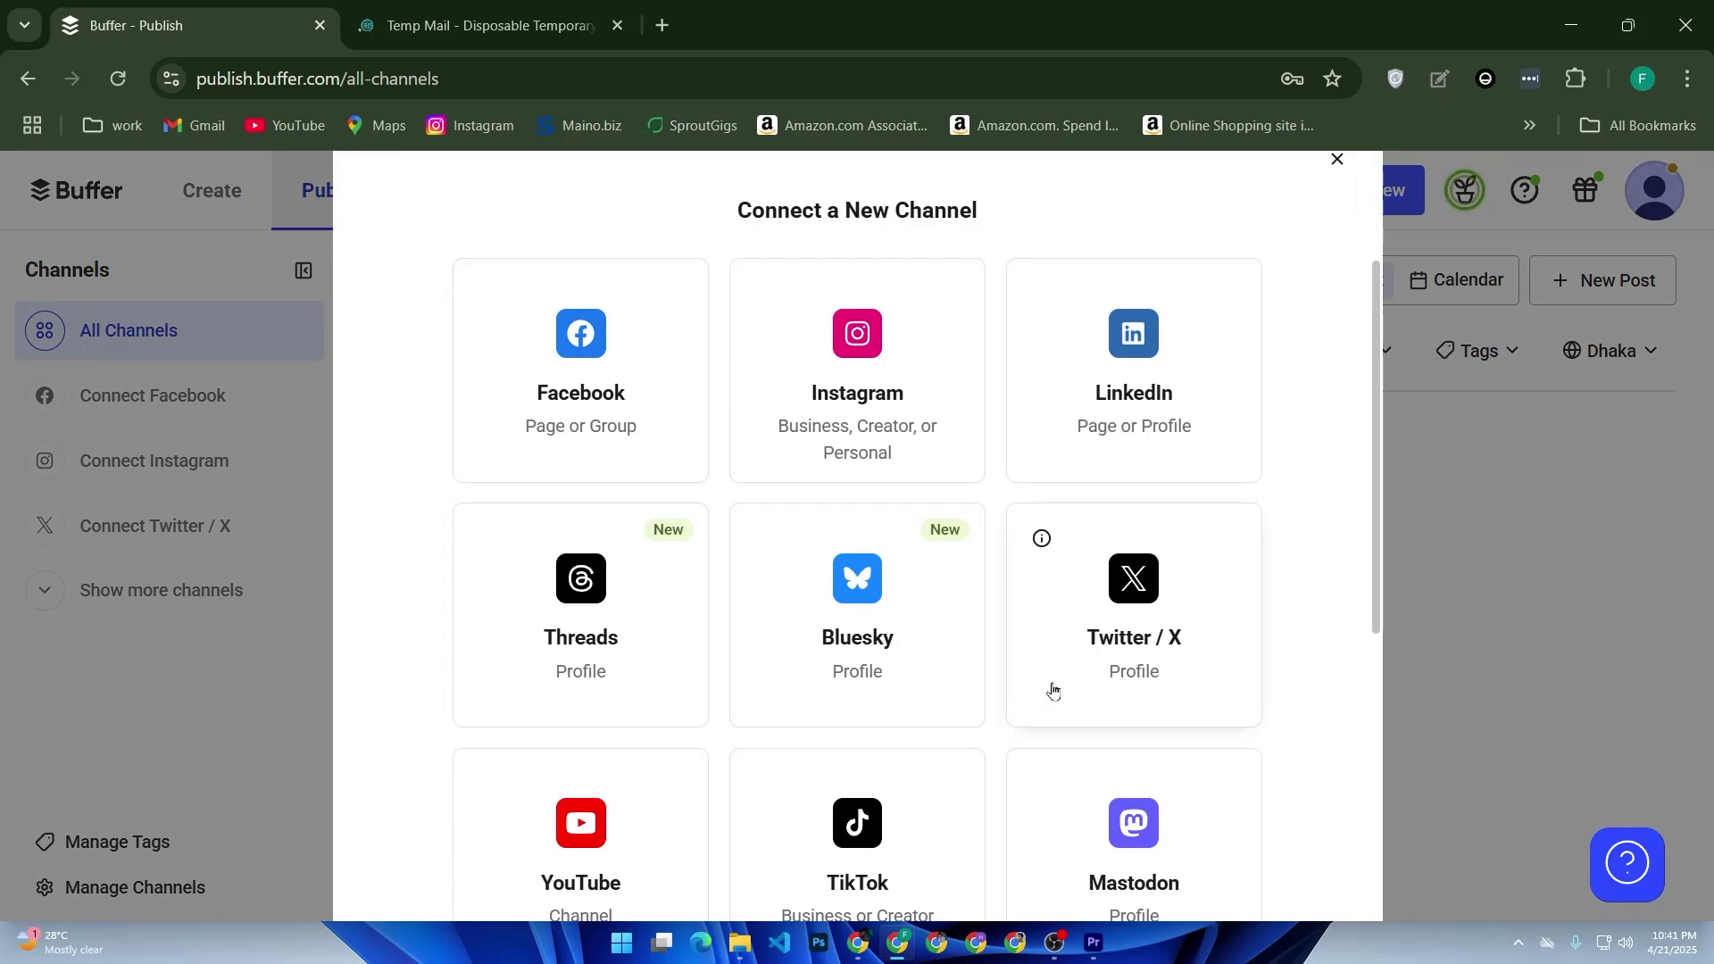
scroll(705, 513, "down", 5)
scroll(677, 501, "up", 5)
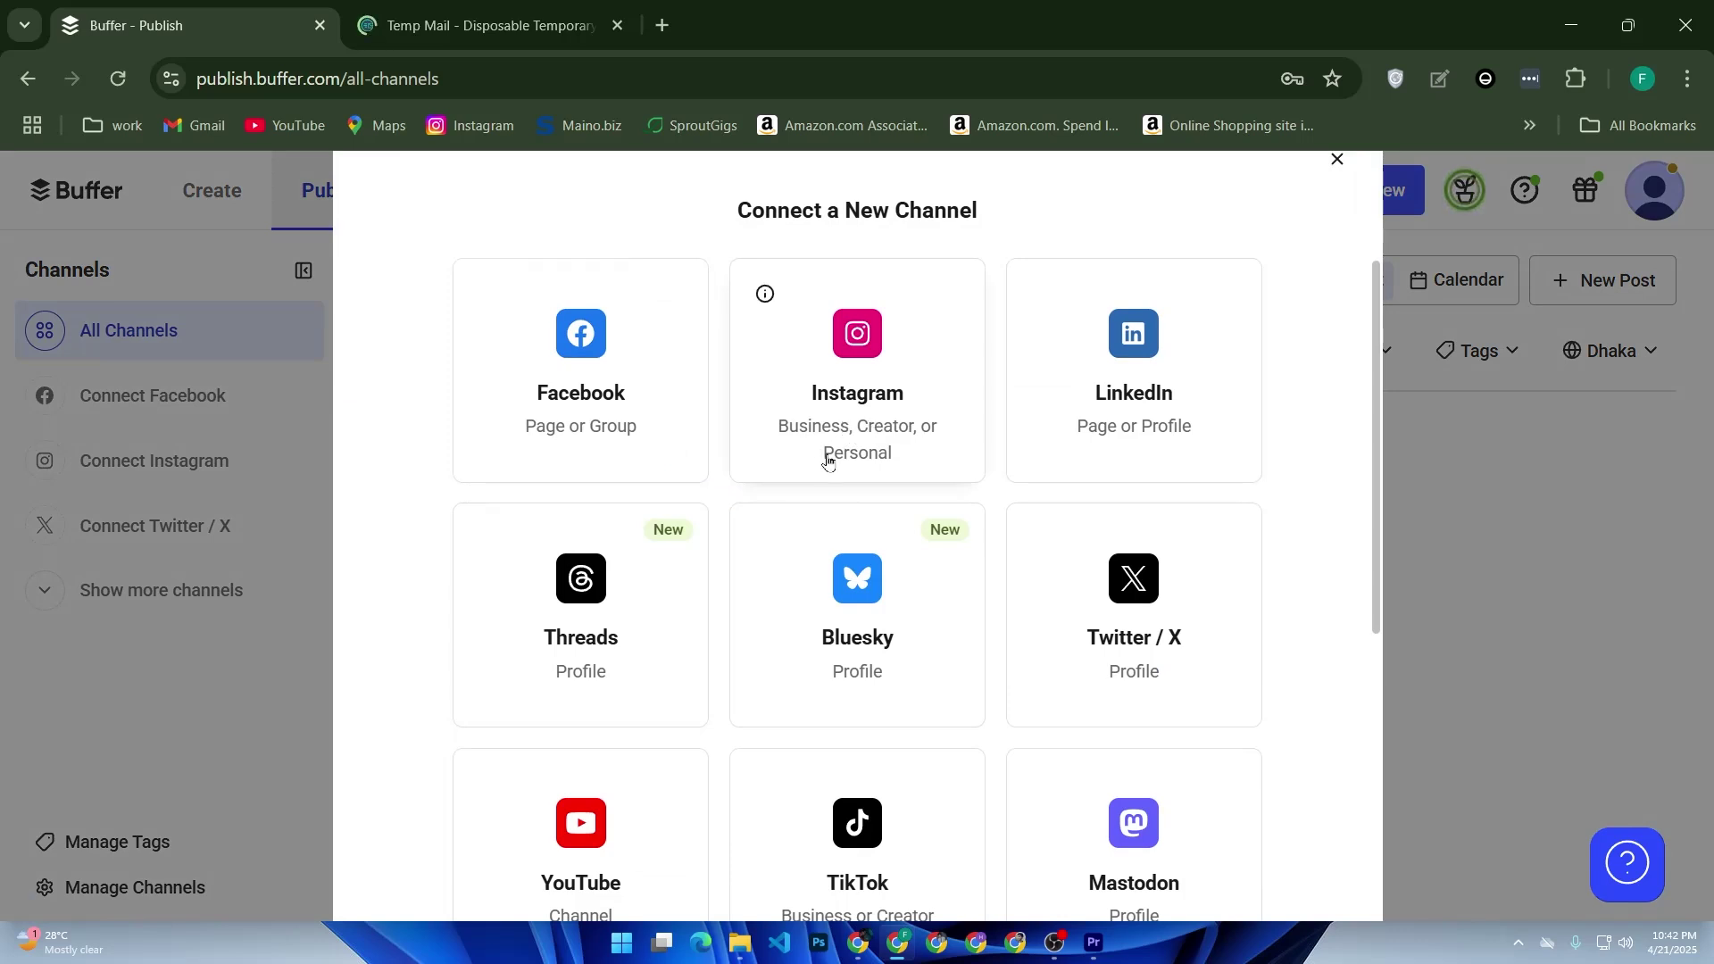
left_click(805, 499)
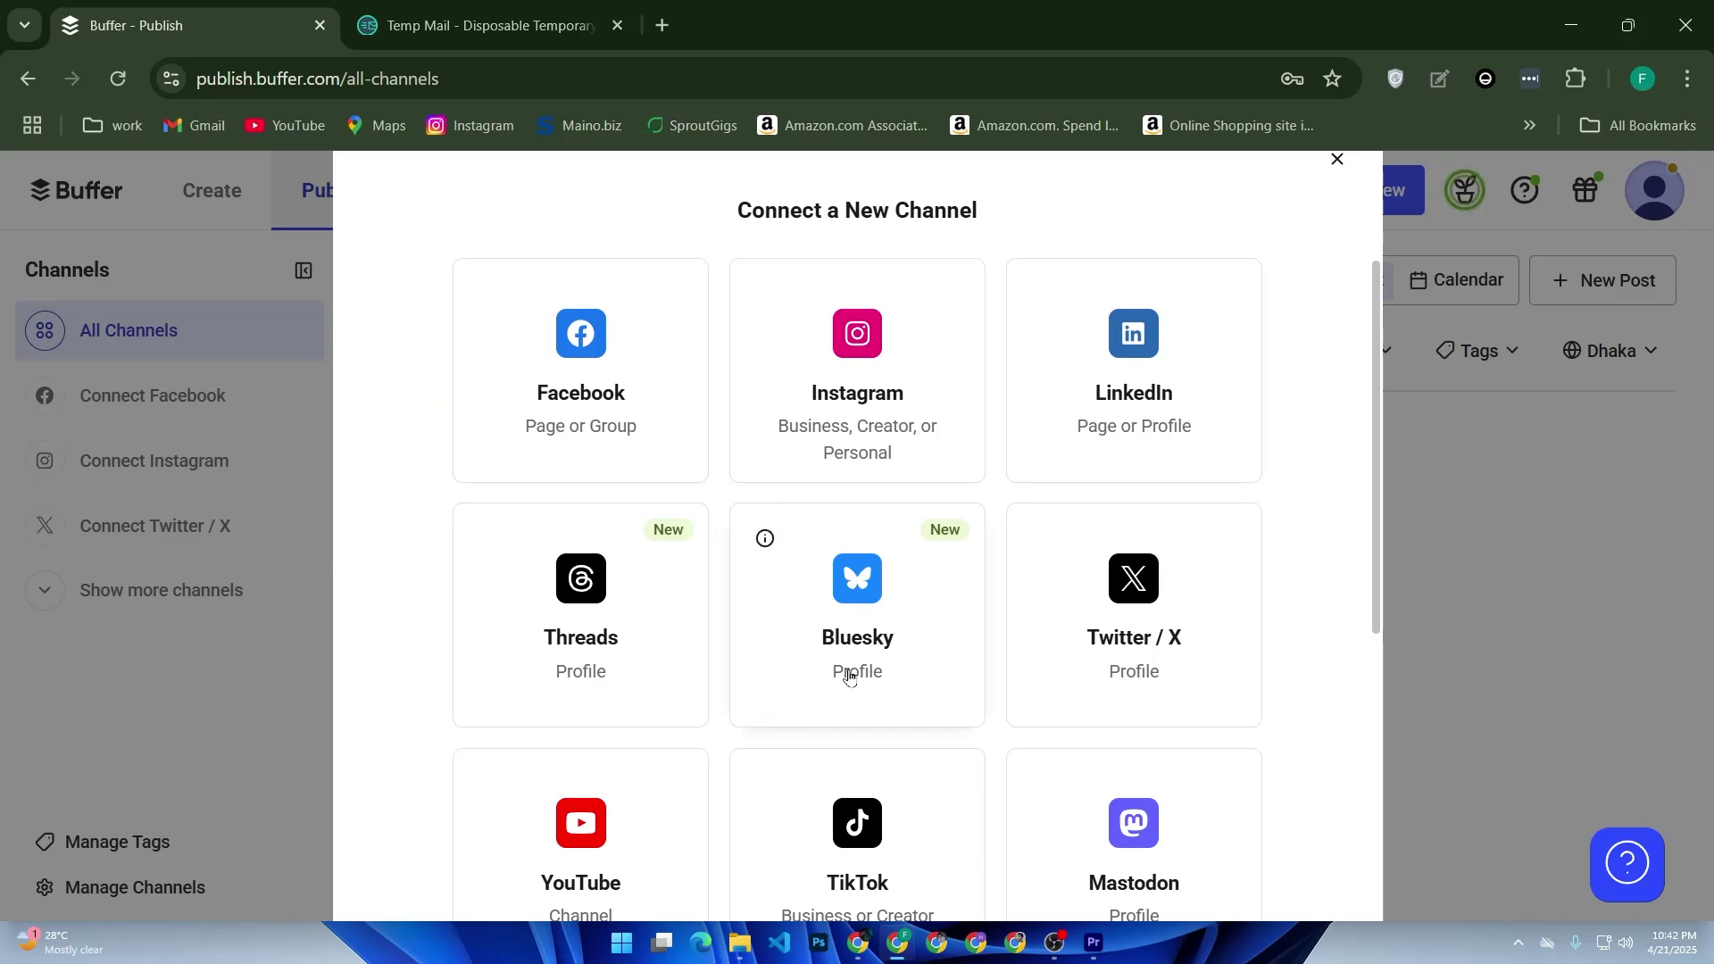
scroll(1170, 643, "down", 6)
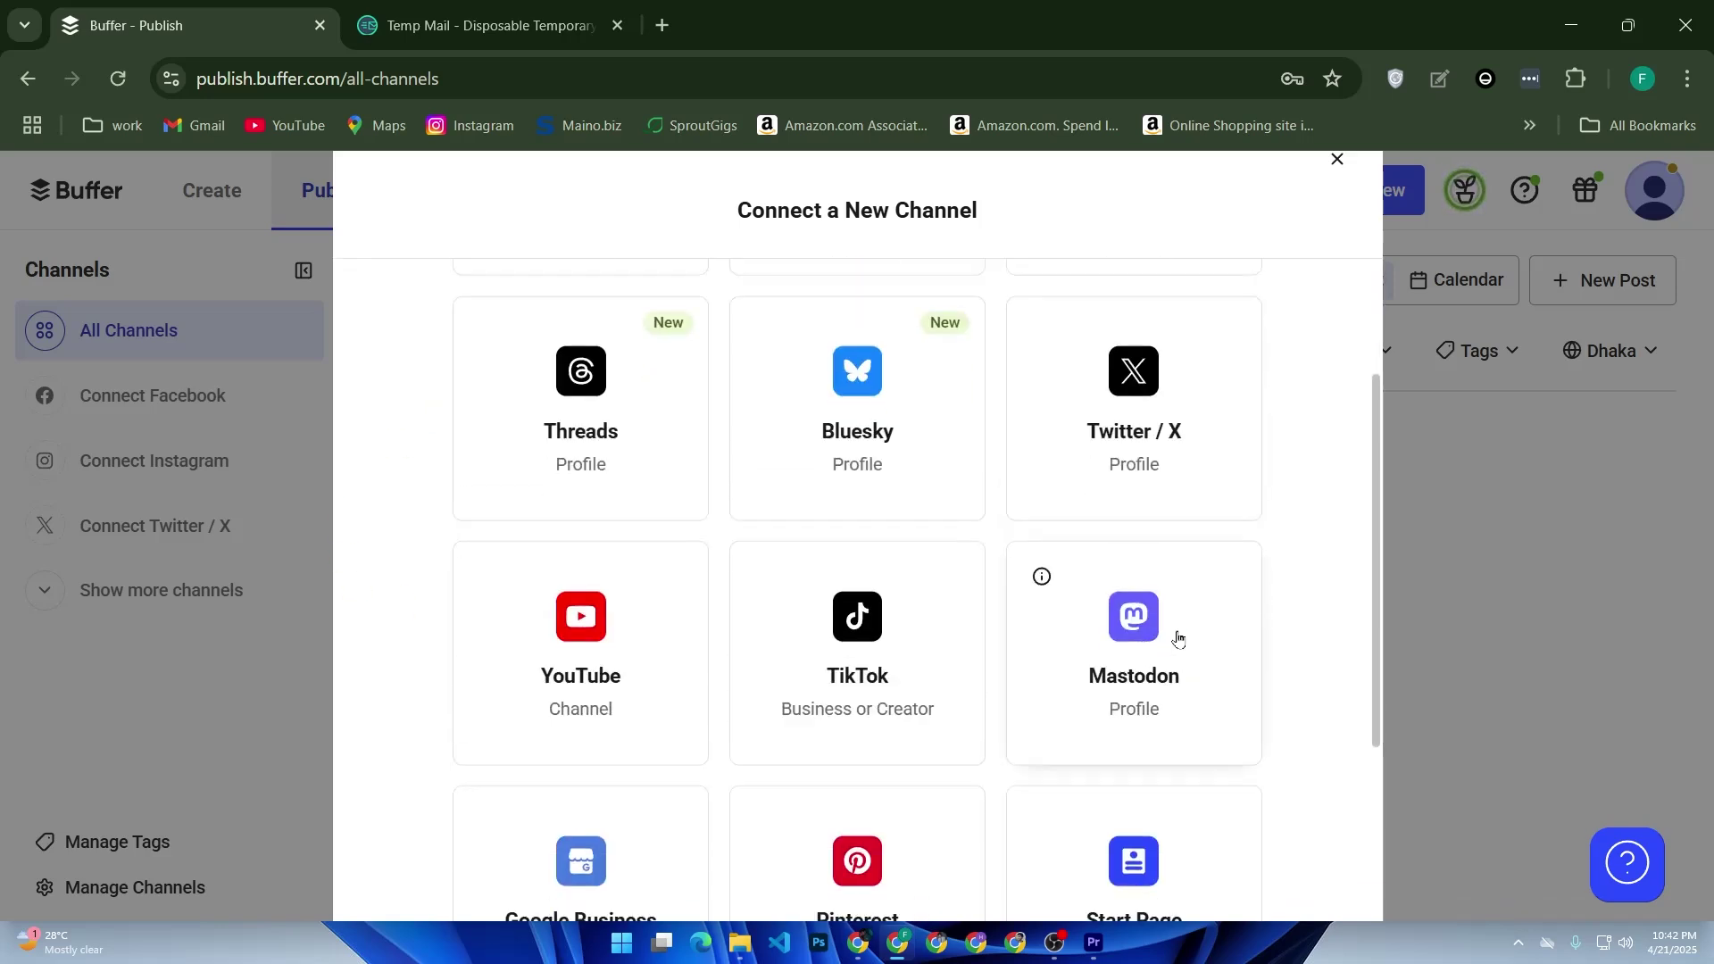
left_click(1036, 732)
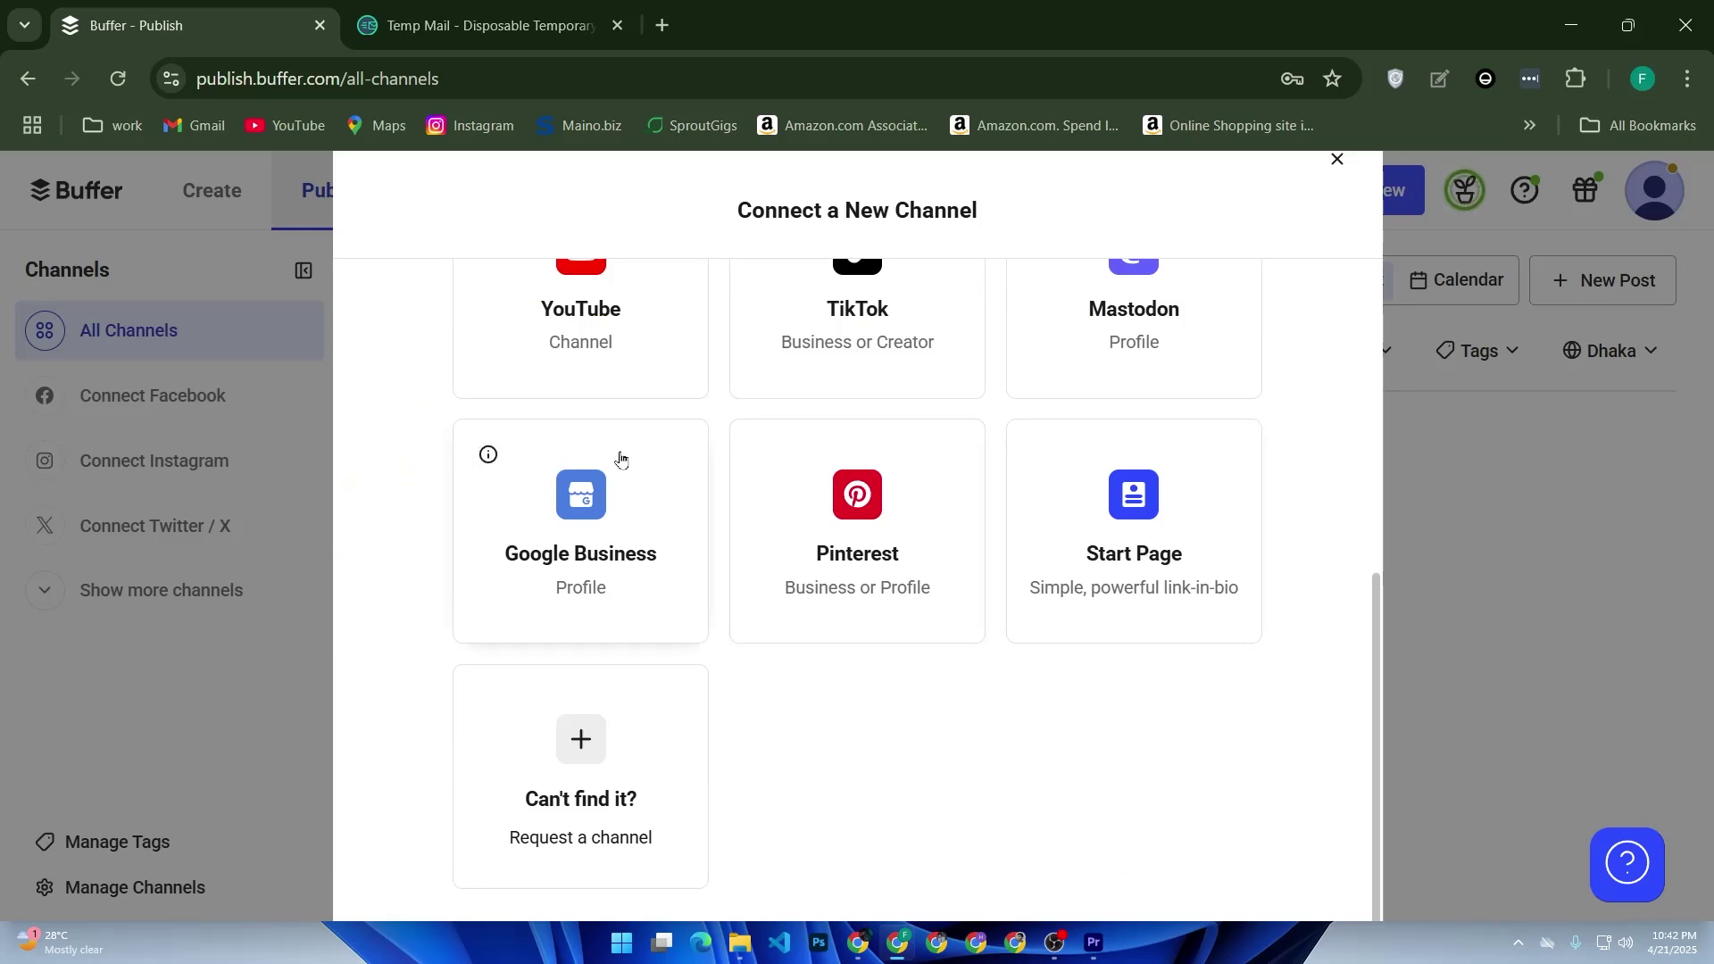
scroll(666, 509, "up", 2)
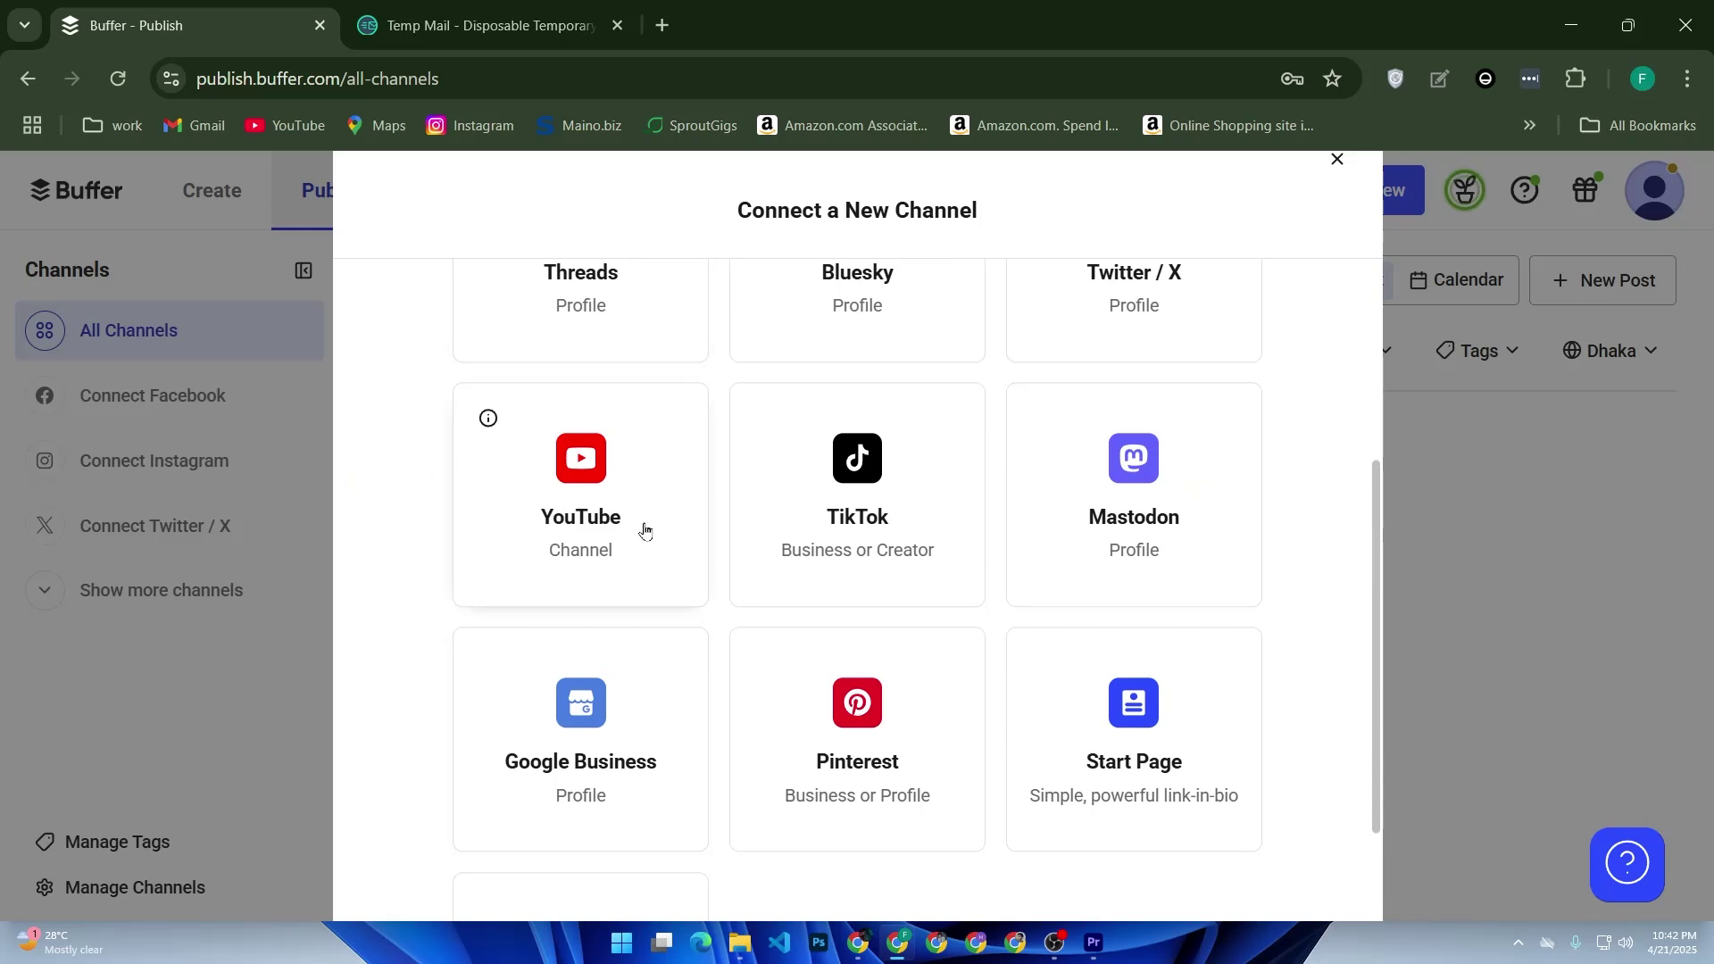
left_click(628, 509)
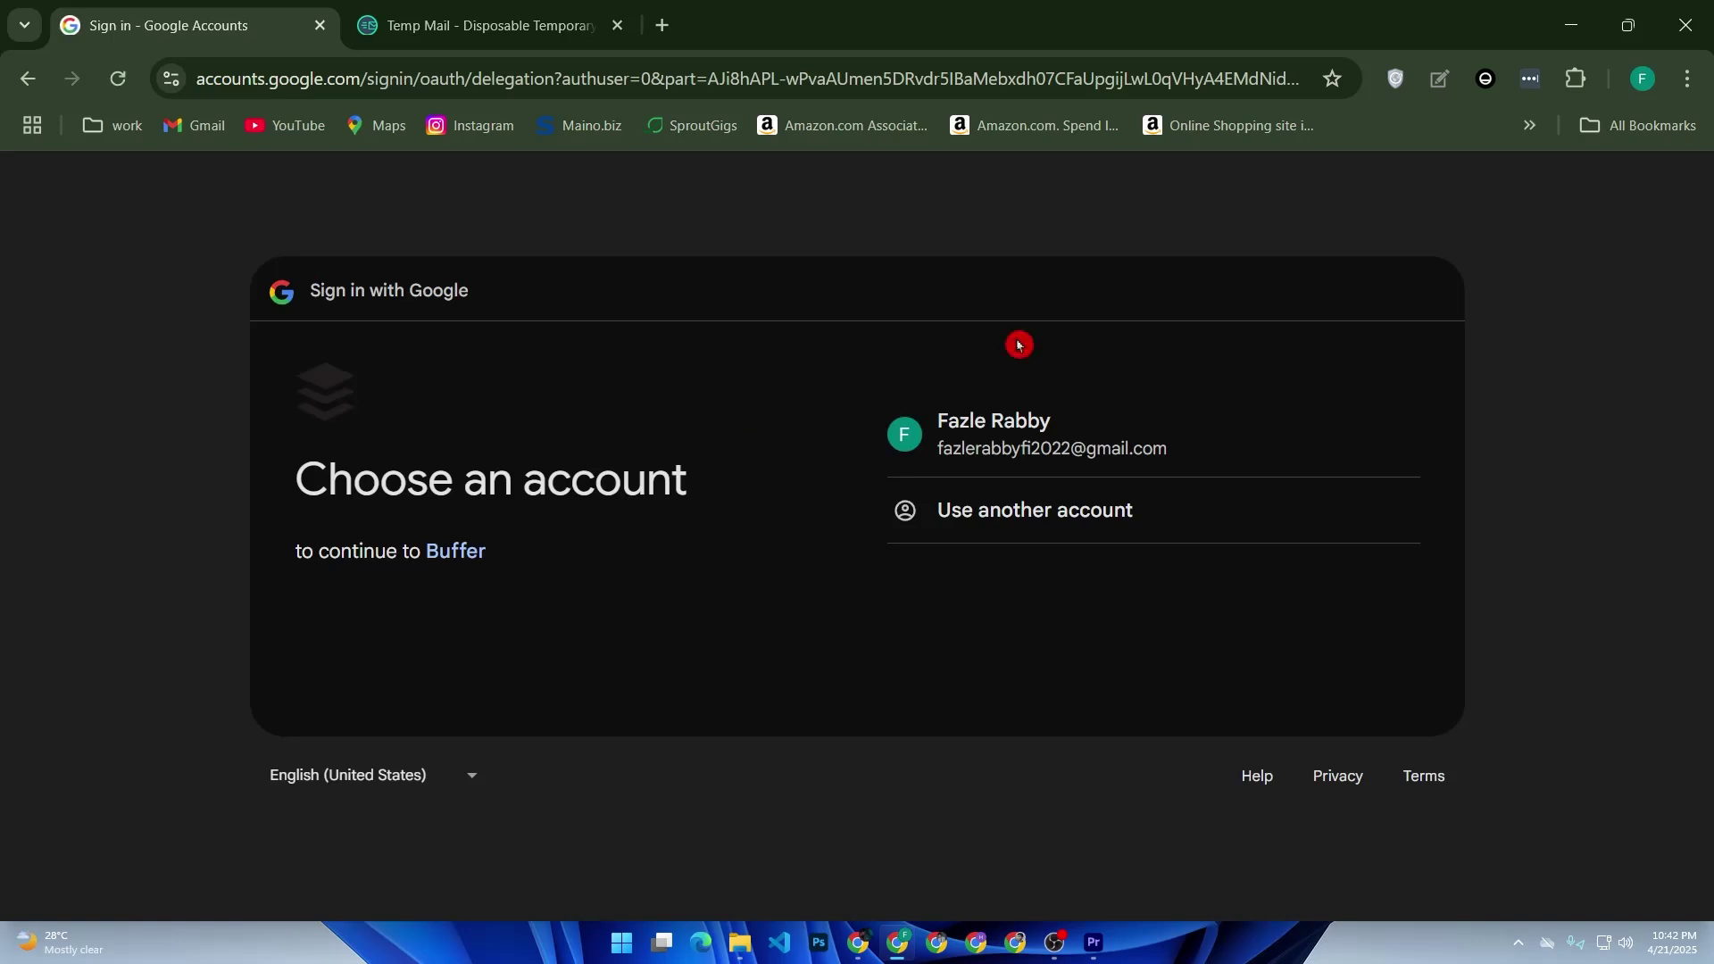
Choose the listed Google account and grant Buffer all the requested YouTube permissions.
left_click(1093, 409)
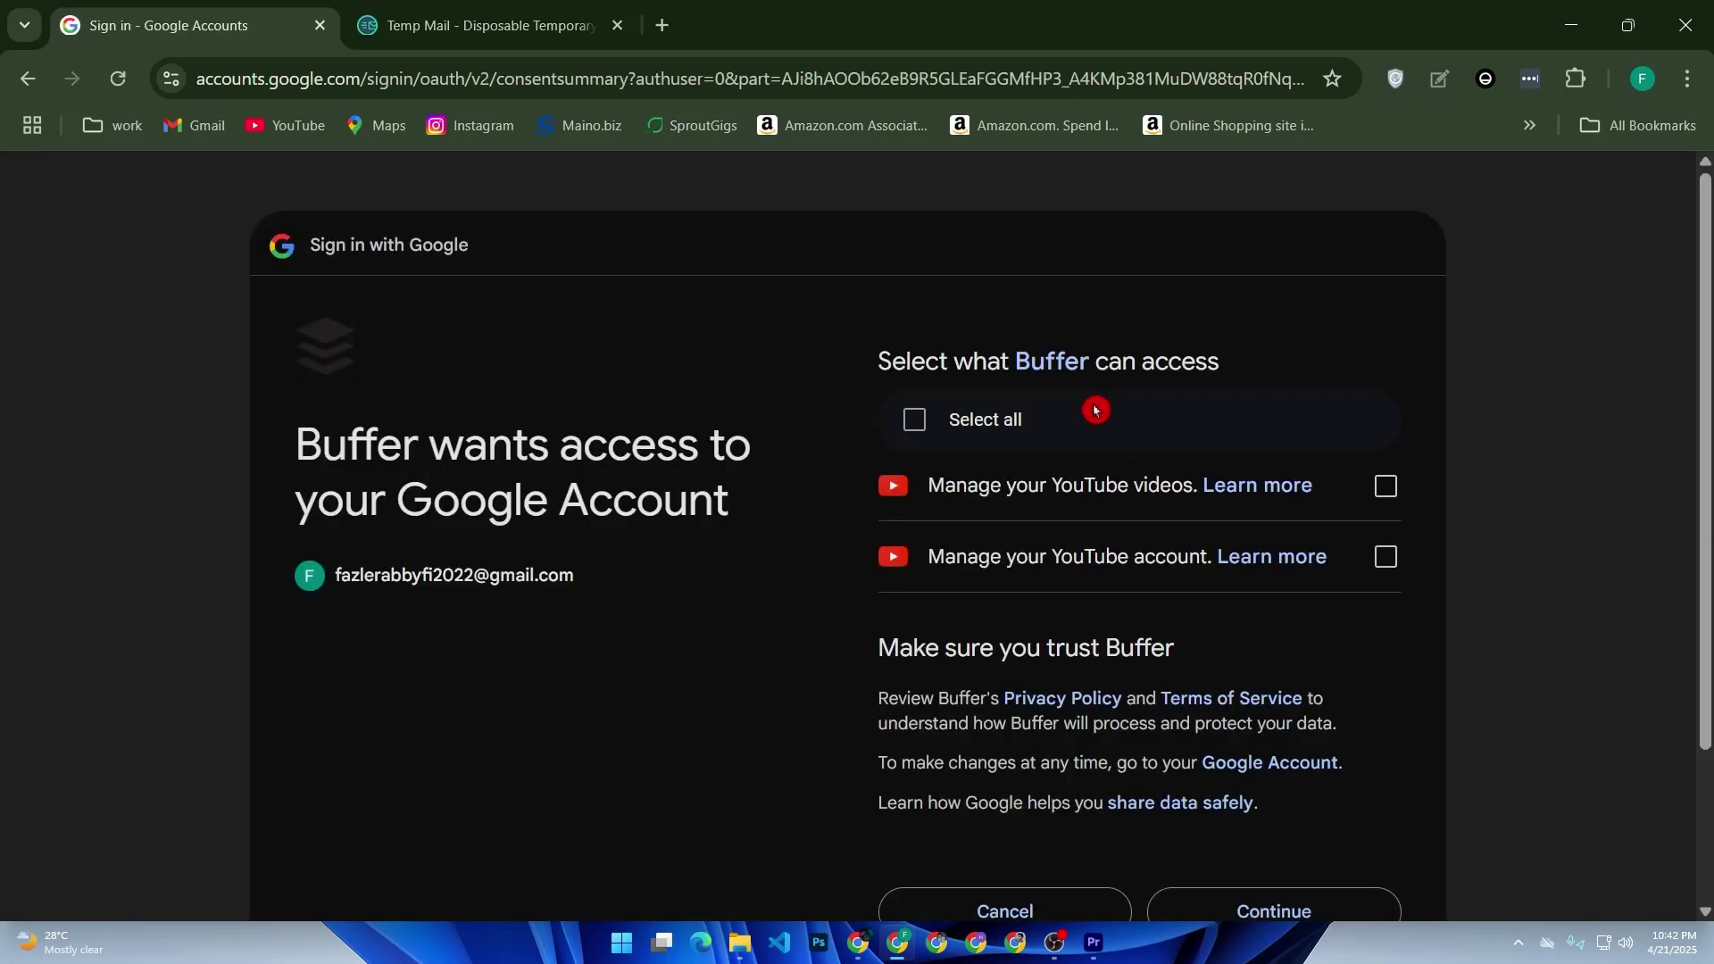
left_click(914, 420)
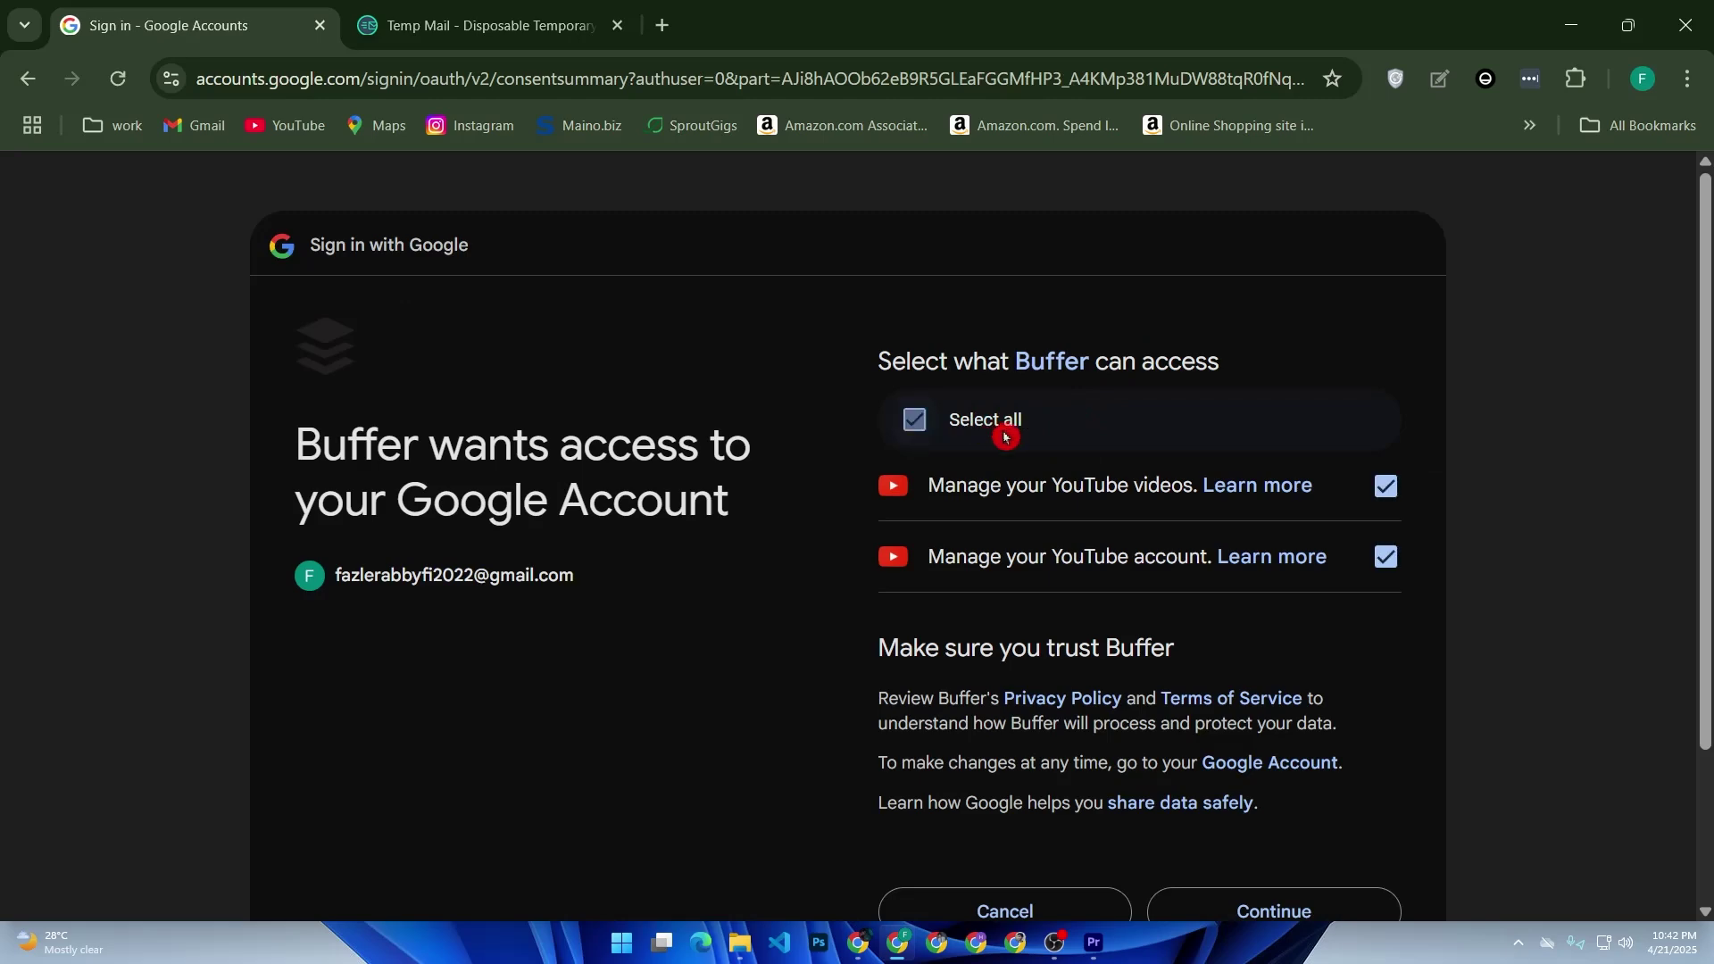
scroll(1003, 432, "down", 3)
left_click(1247, 712)
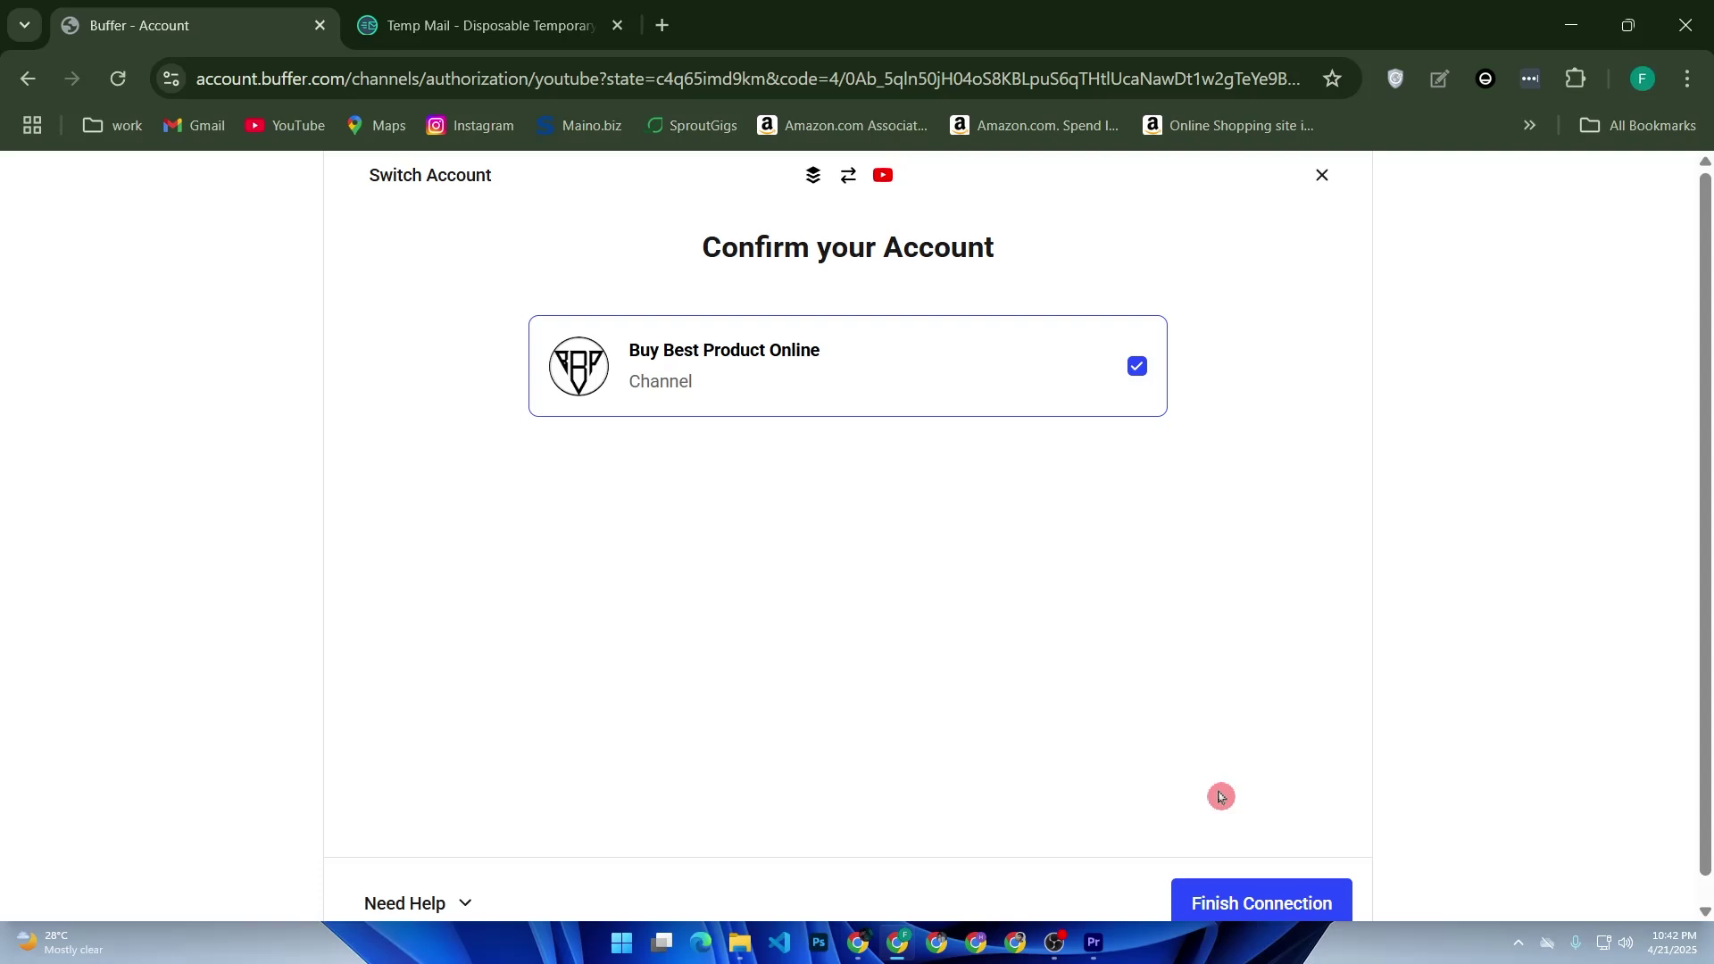
Finish connecting the "Buy Best Product Online" YouTube channel and skip the posting goal.
scroll(1209, 768, "down", 1)
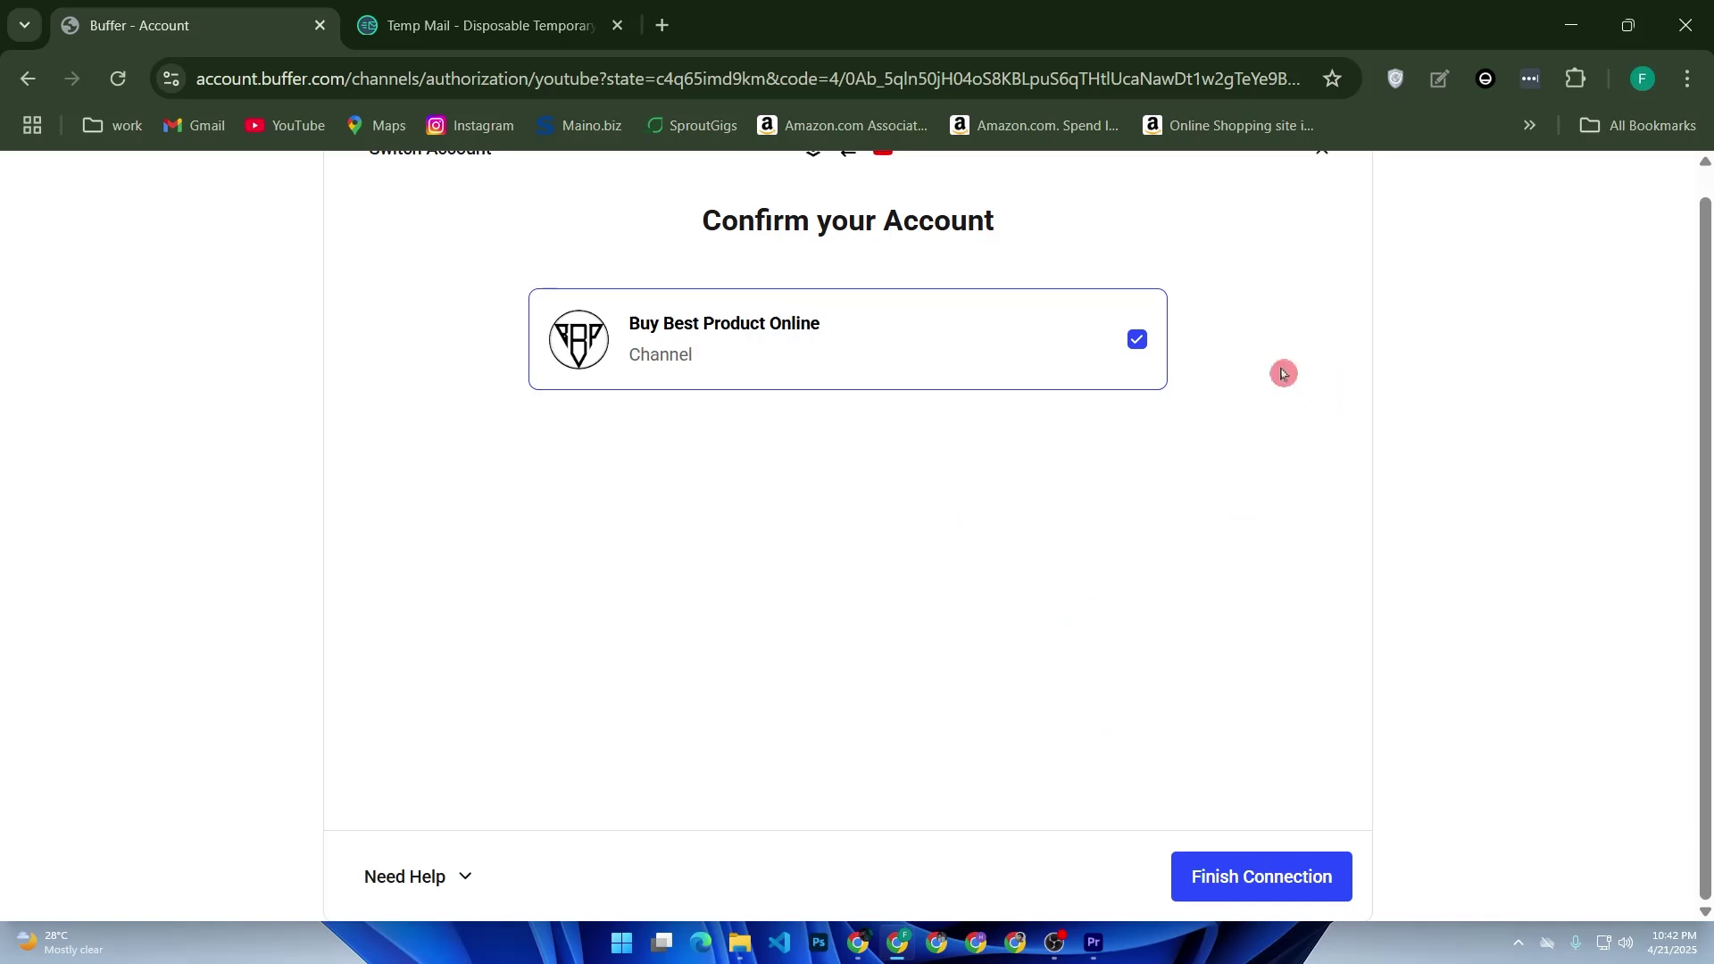
left_click(1280, 884)
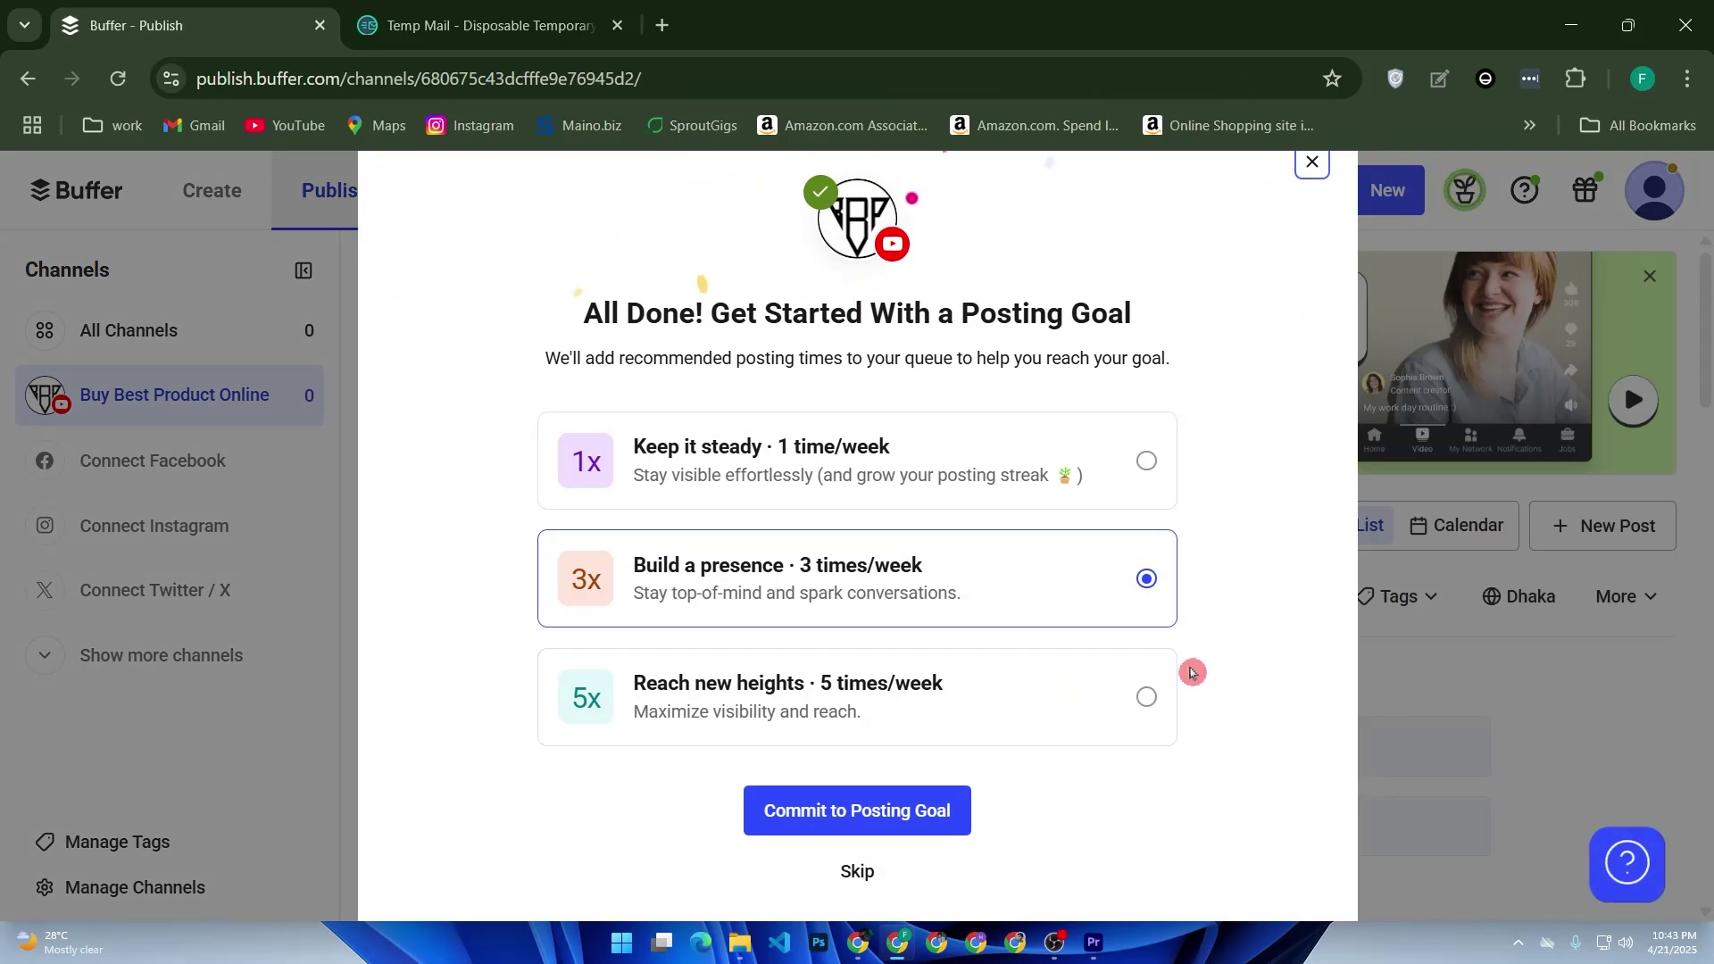
left_click(888, 873)
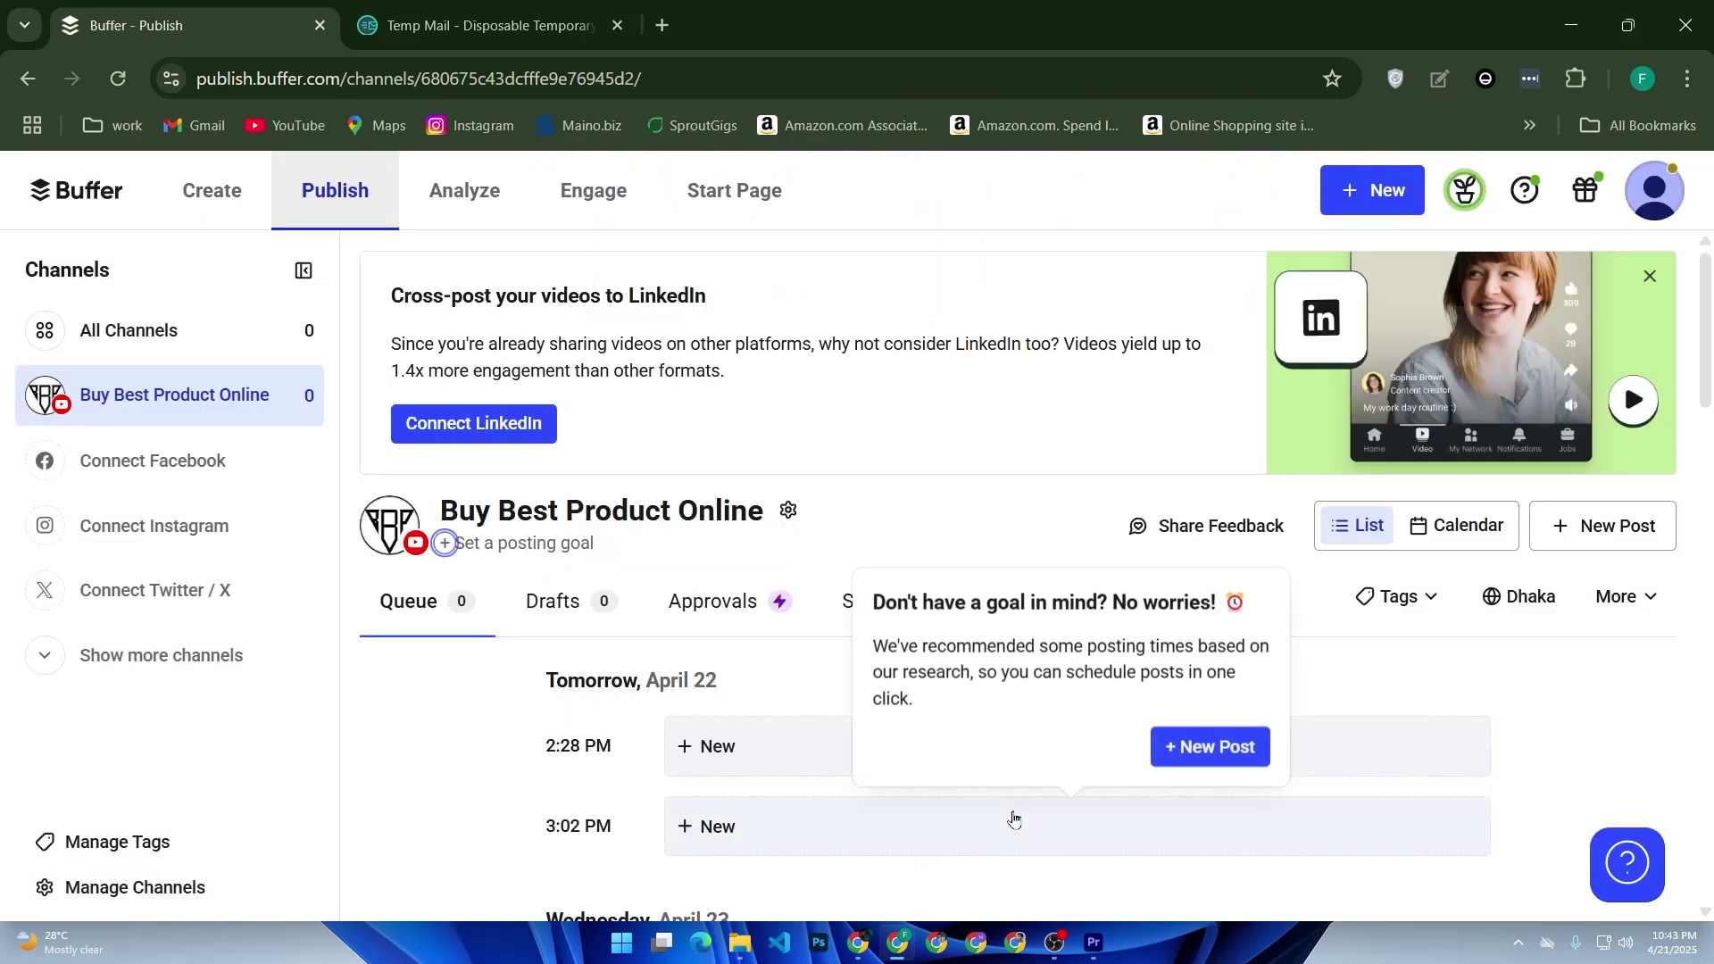
Start a new YouTube Short post and open the video file picker, cancelling it without choosing a file.
left_click(1216, 761)
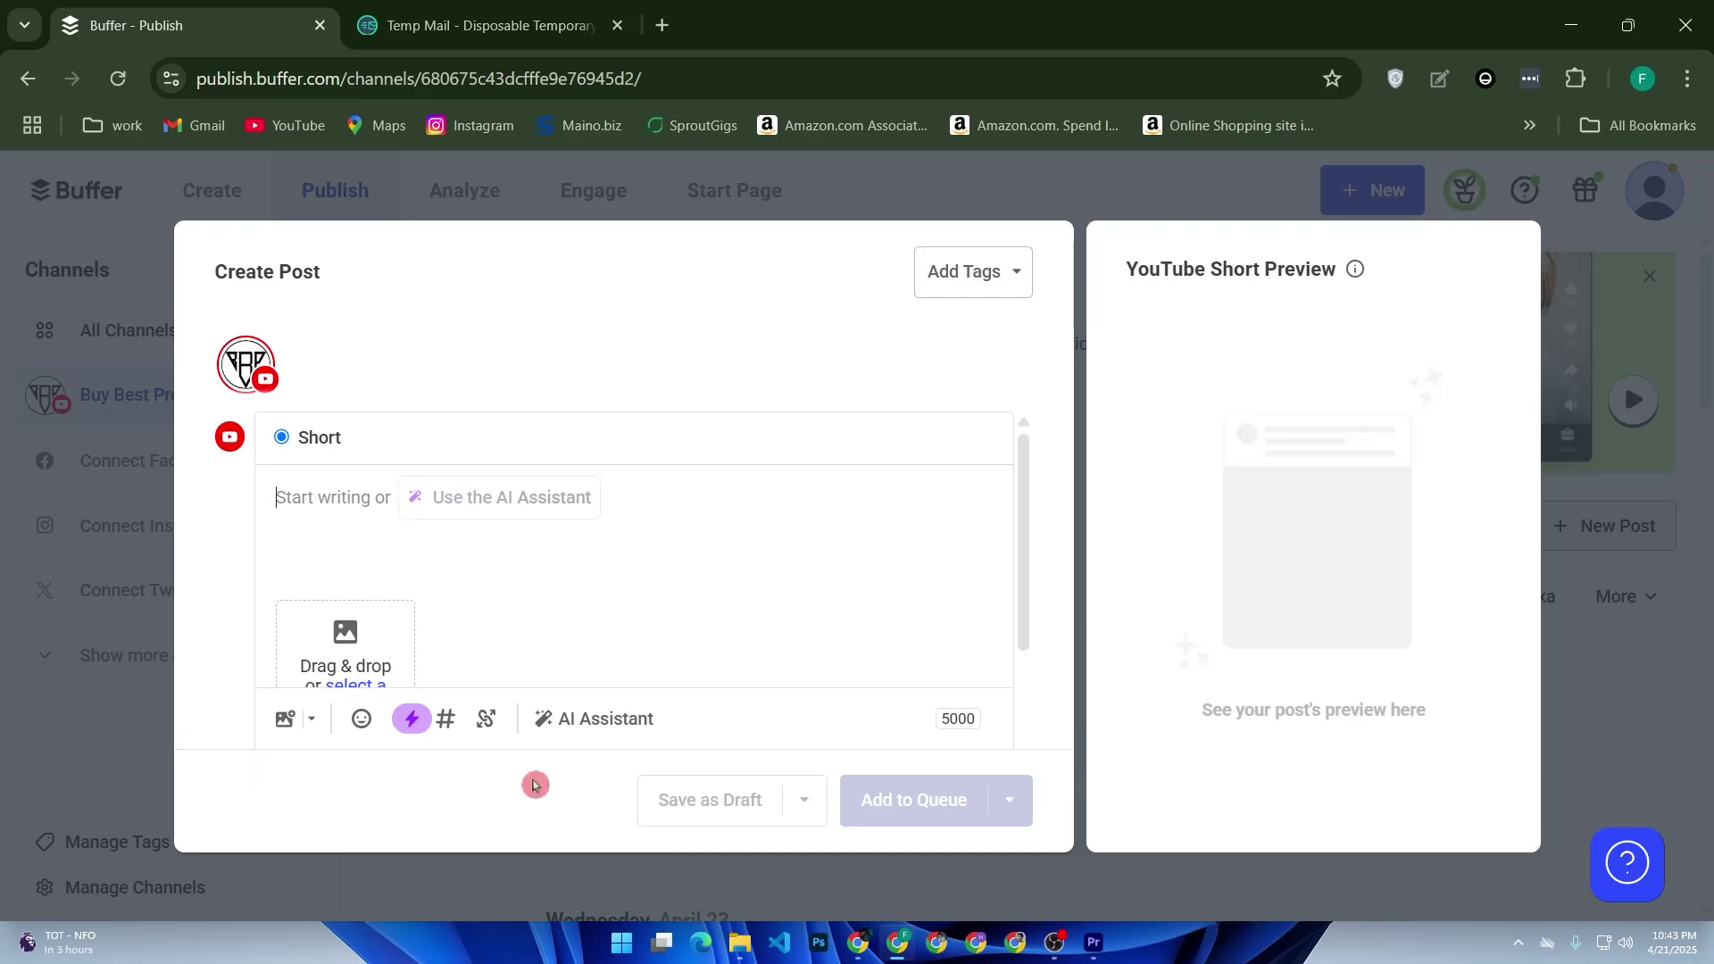
scroll(387, 605, "down", 3)
scroll(373, 655, "up", 2)
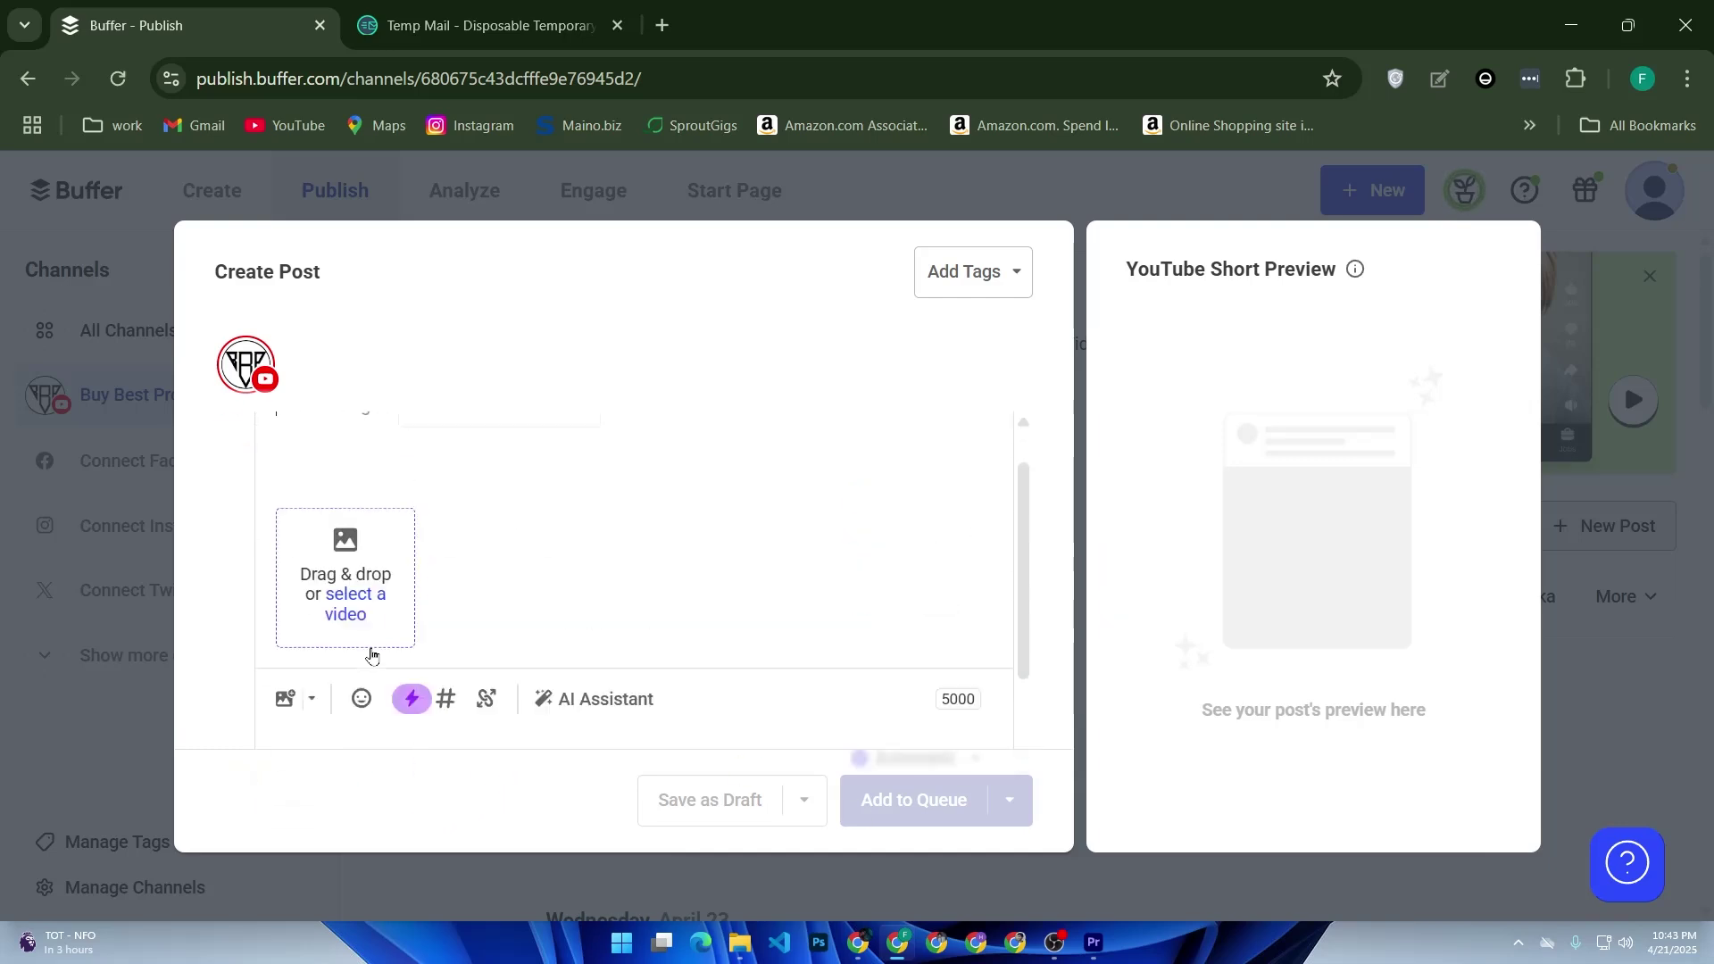
scroll(372, 655, "up", 1)
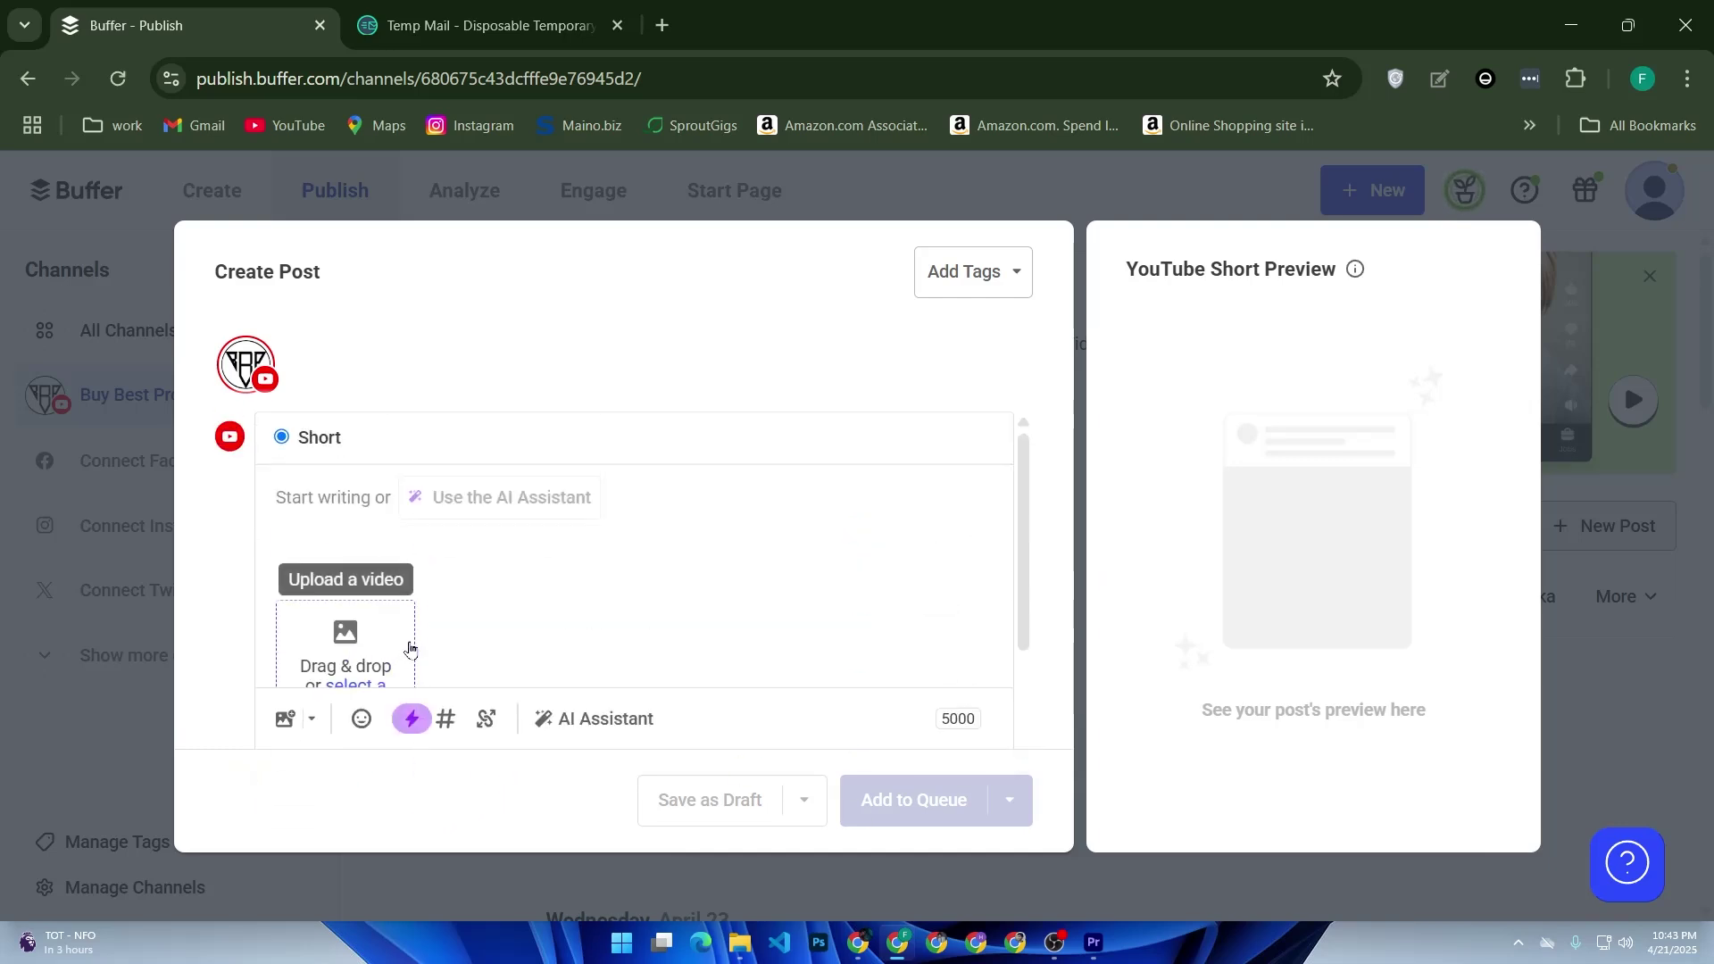
left_click(328, 641)
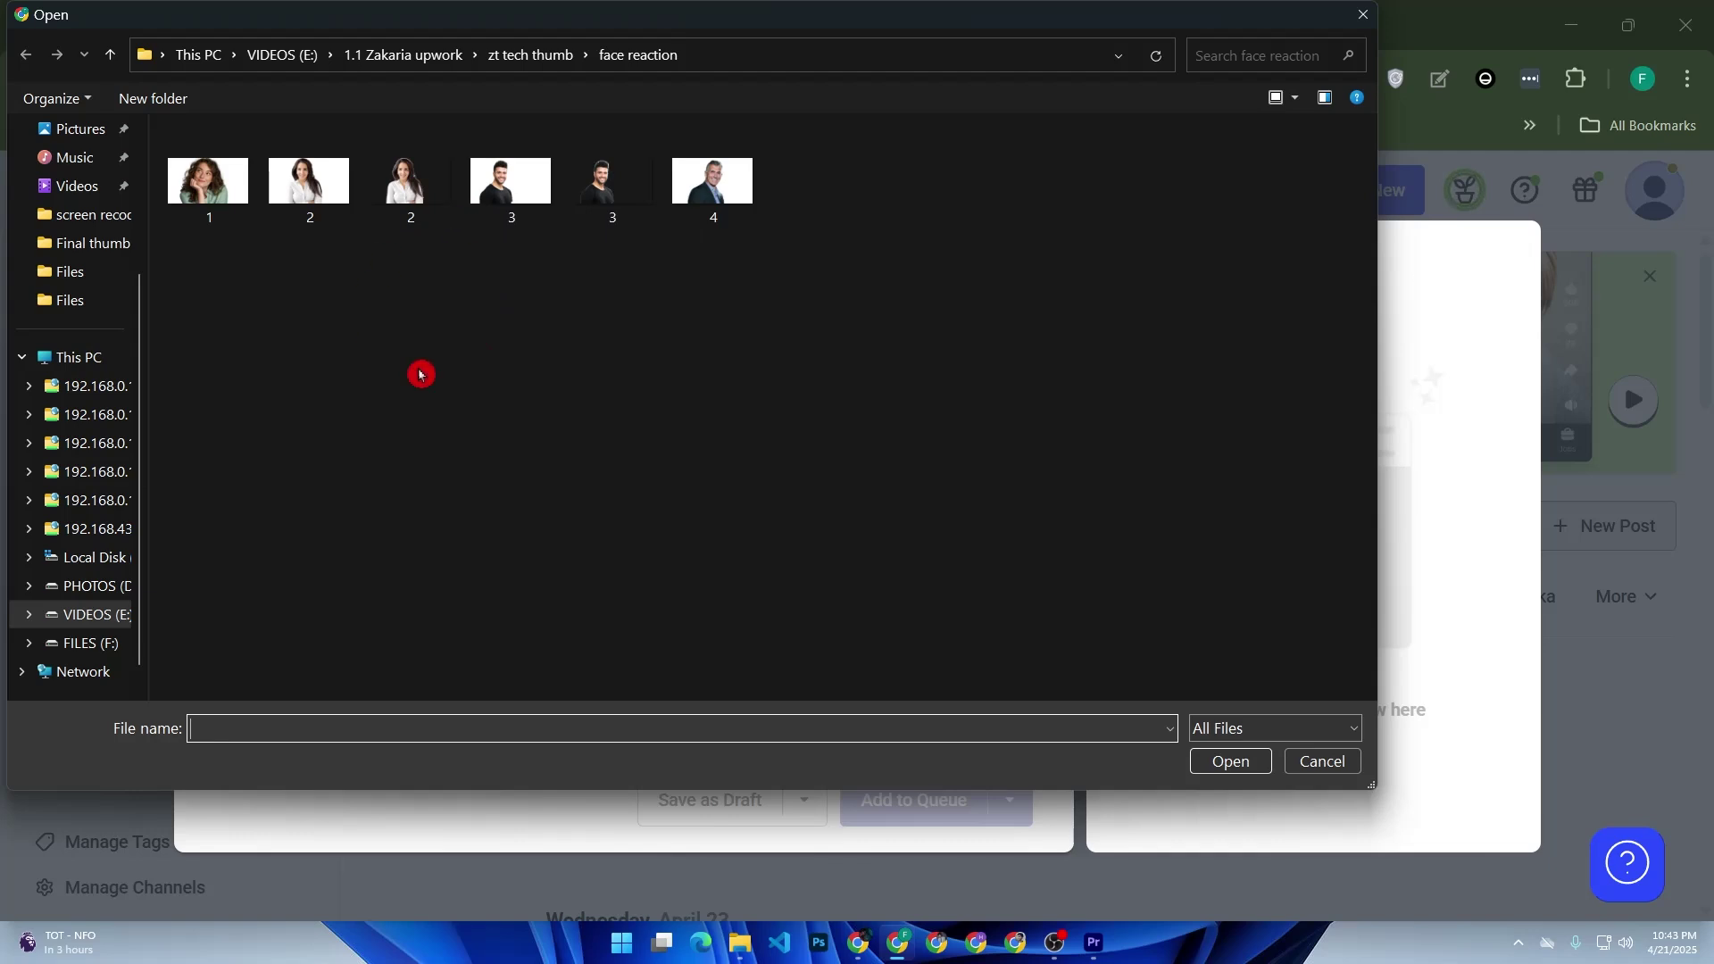
left_click(1312, 763)
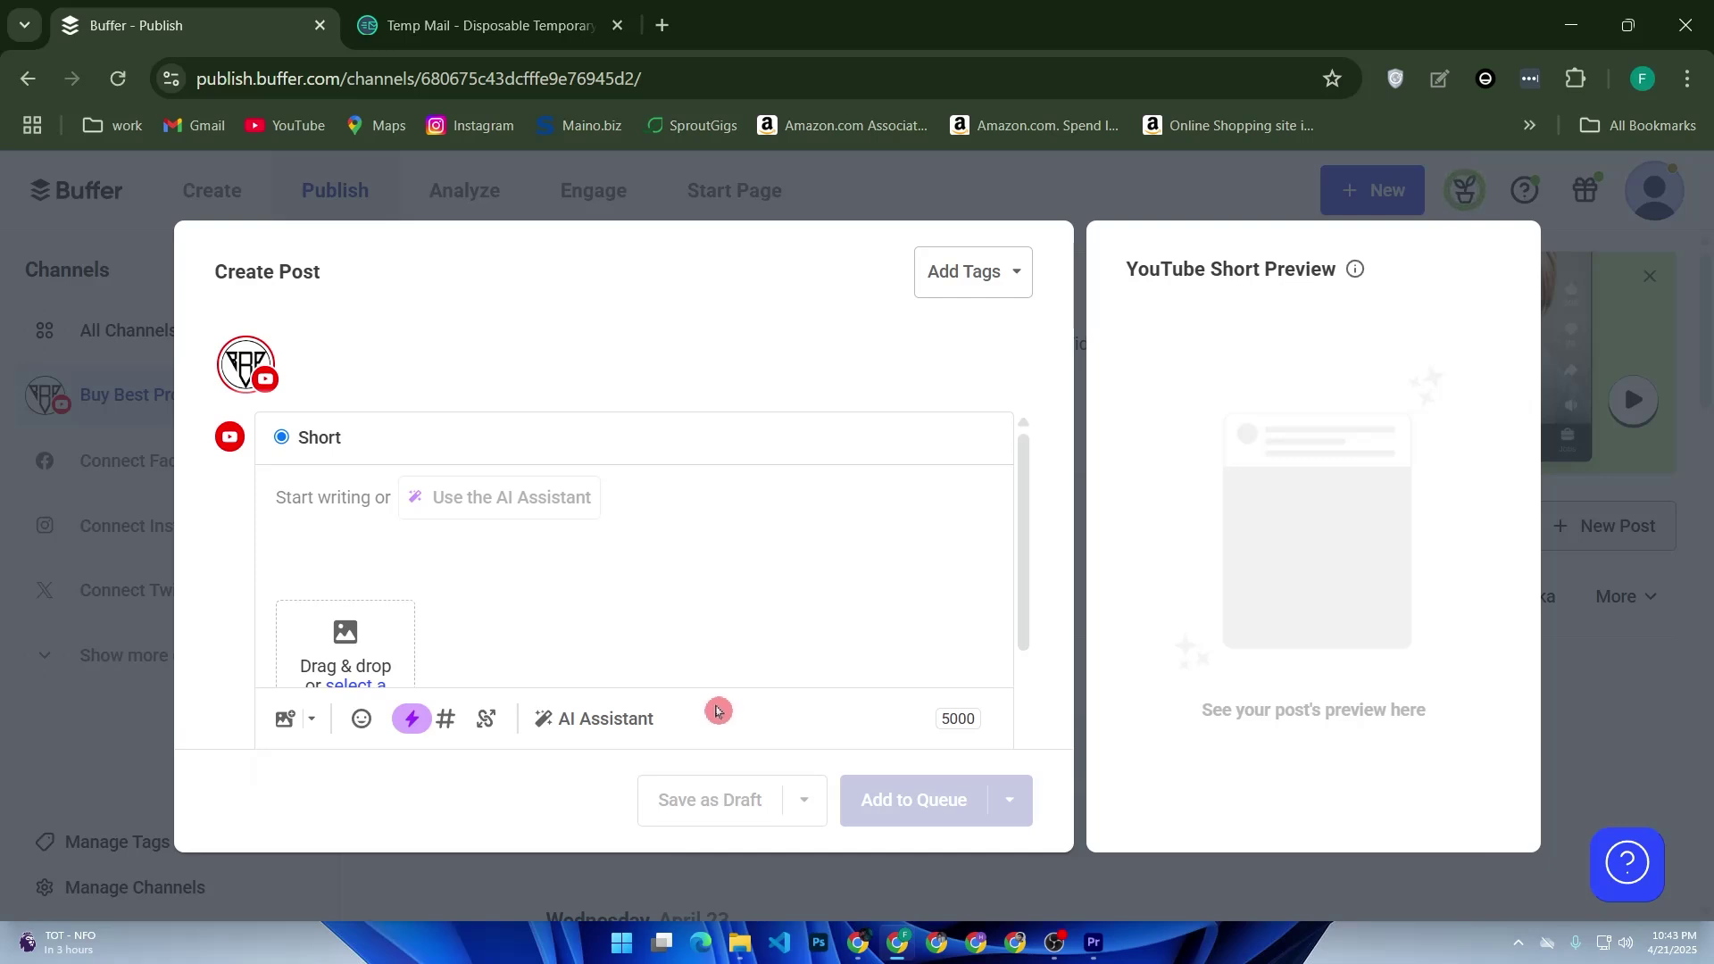
Review the YouTube Short's title, category, visibility, license and audience options, and discard the unfinished post.
scroll(566, 613, "down", 3)
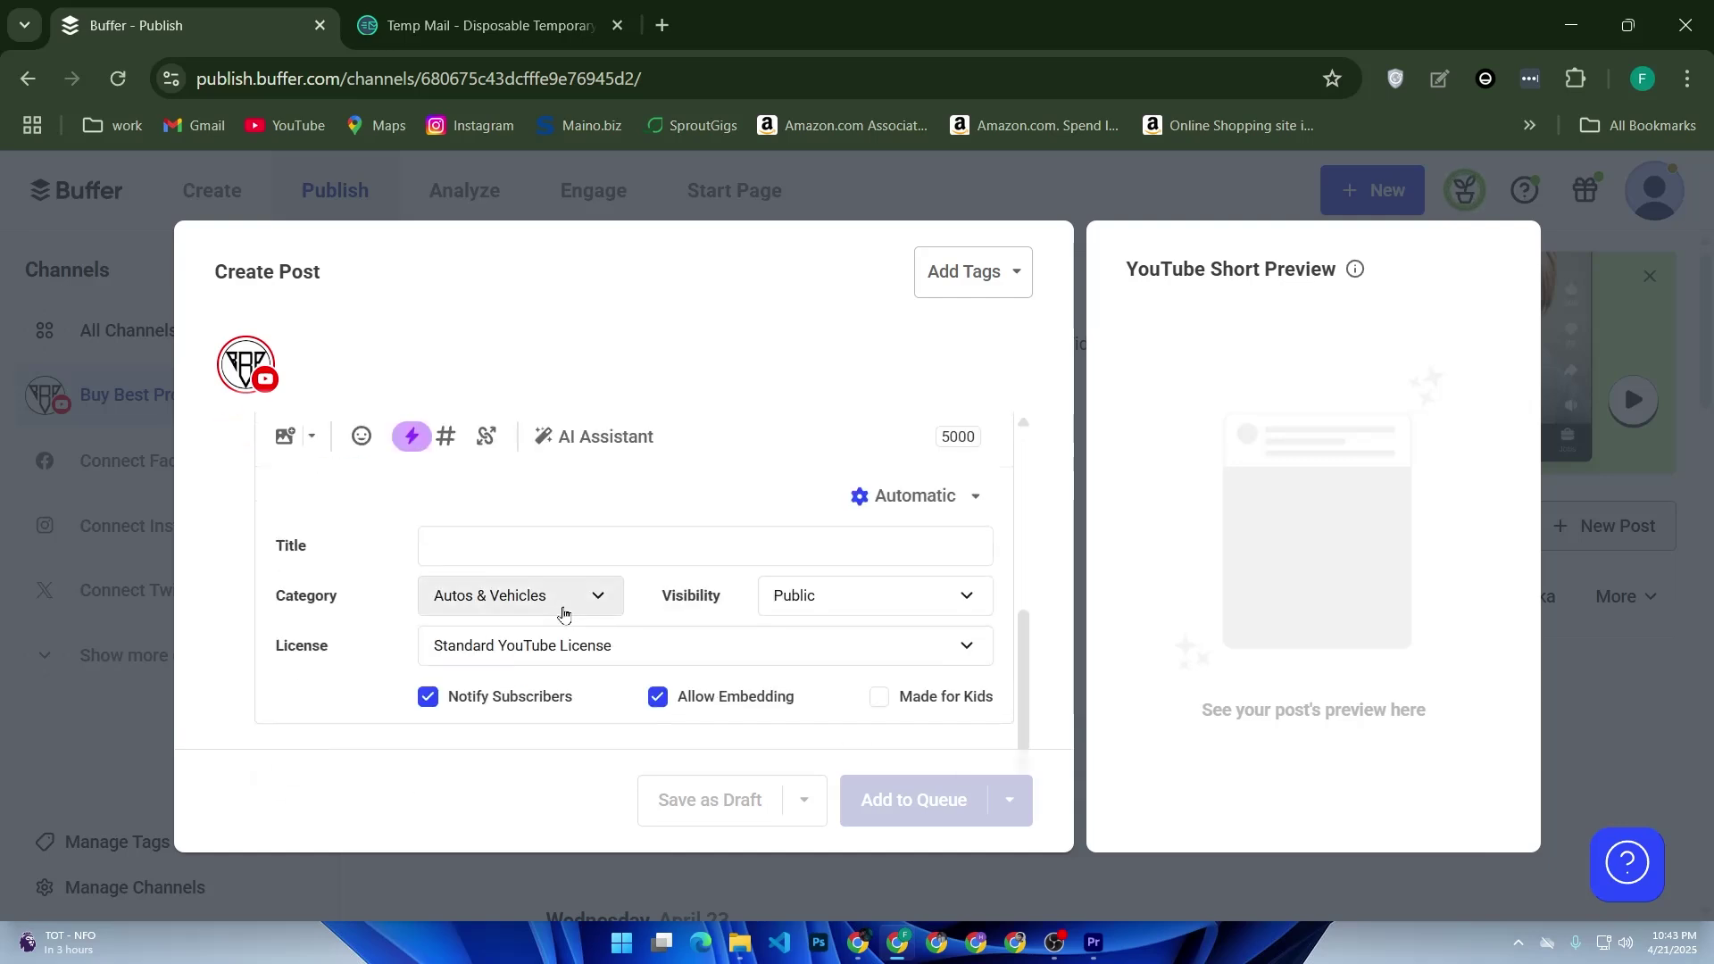
left_click(497, 769)
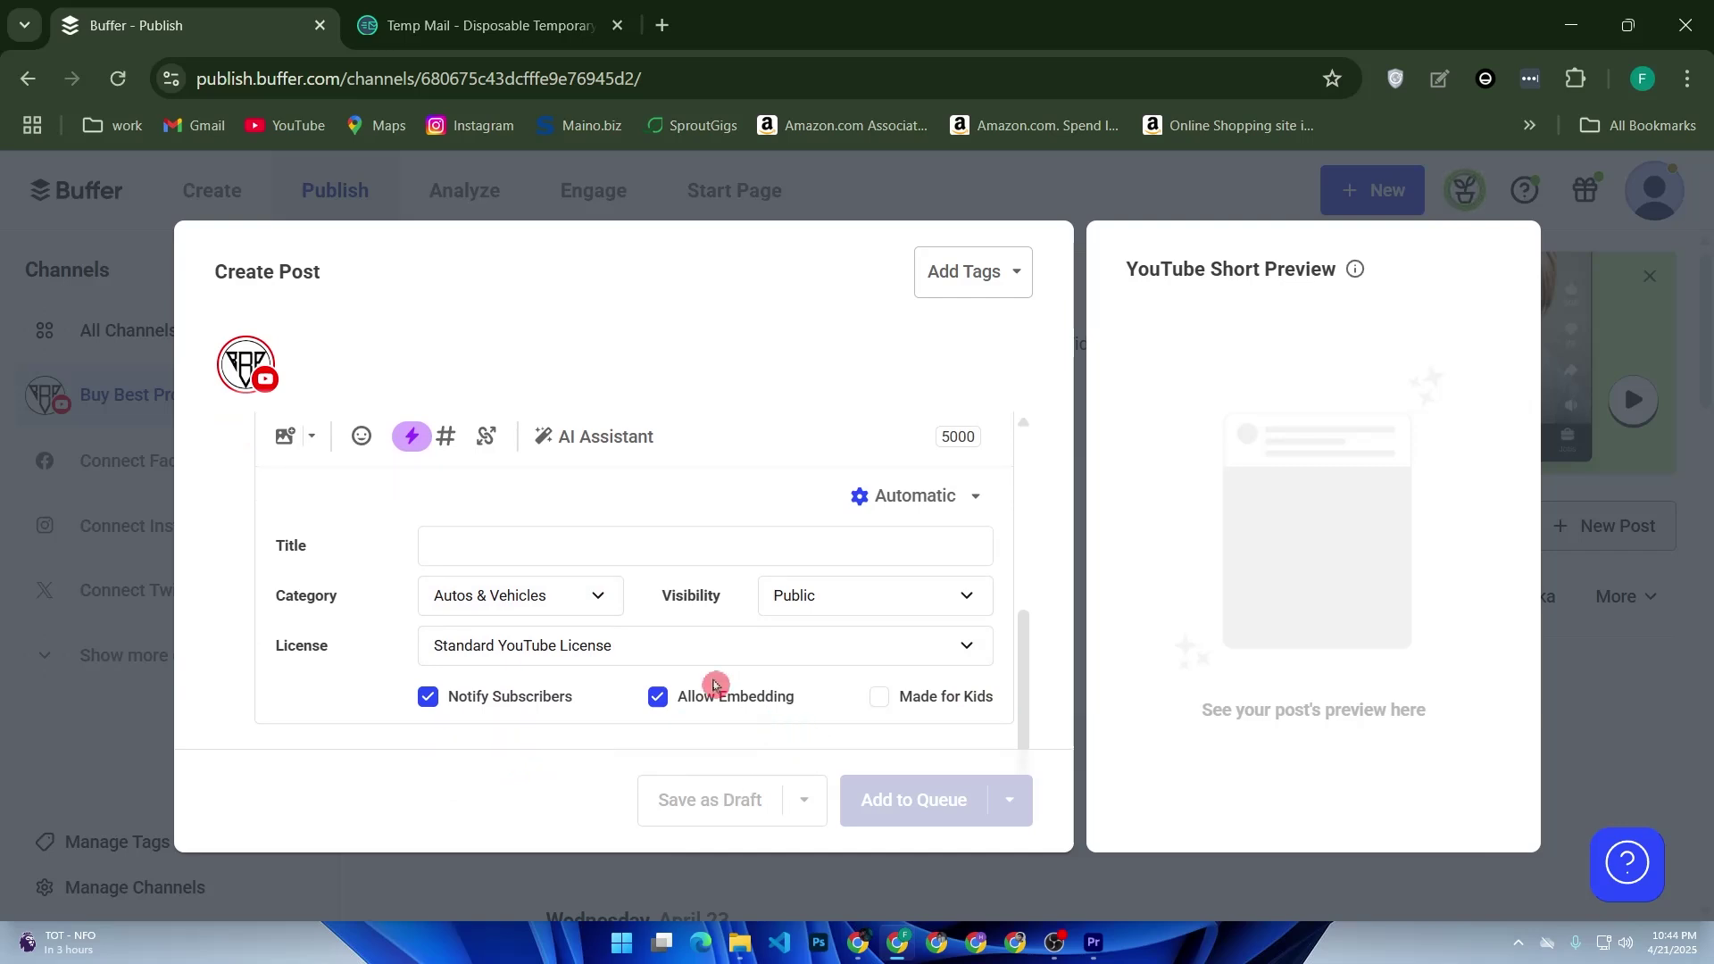
scroll(631, 548, "up", 3)
scroll(634, 555, "down", 3)
left_click(784, 612)
left_click(784, 612)
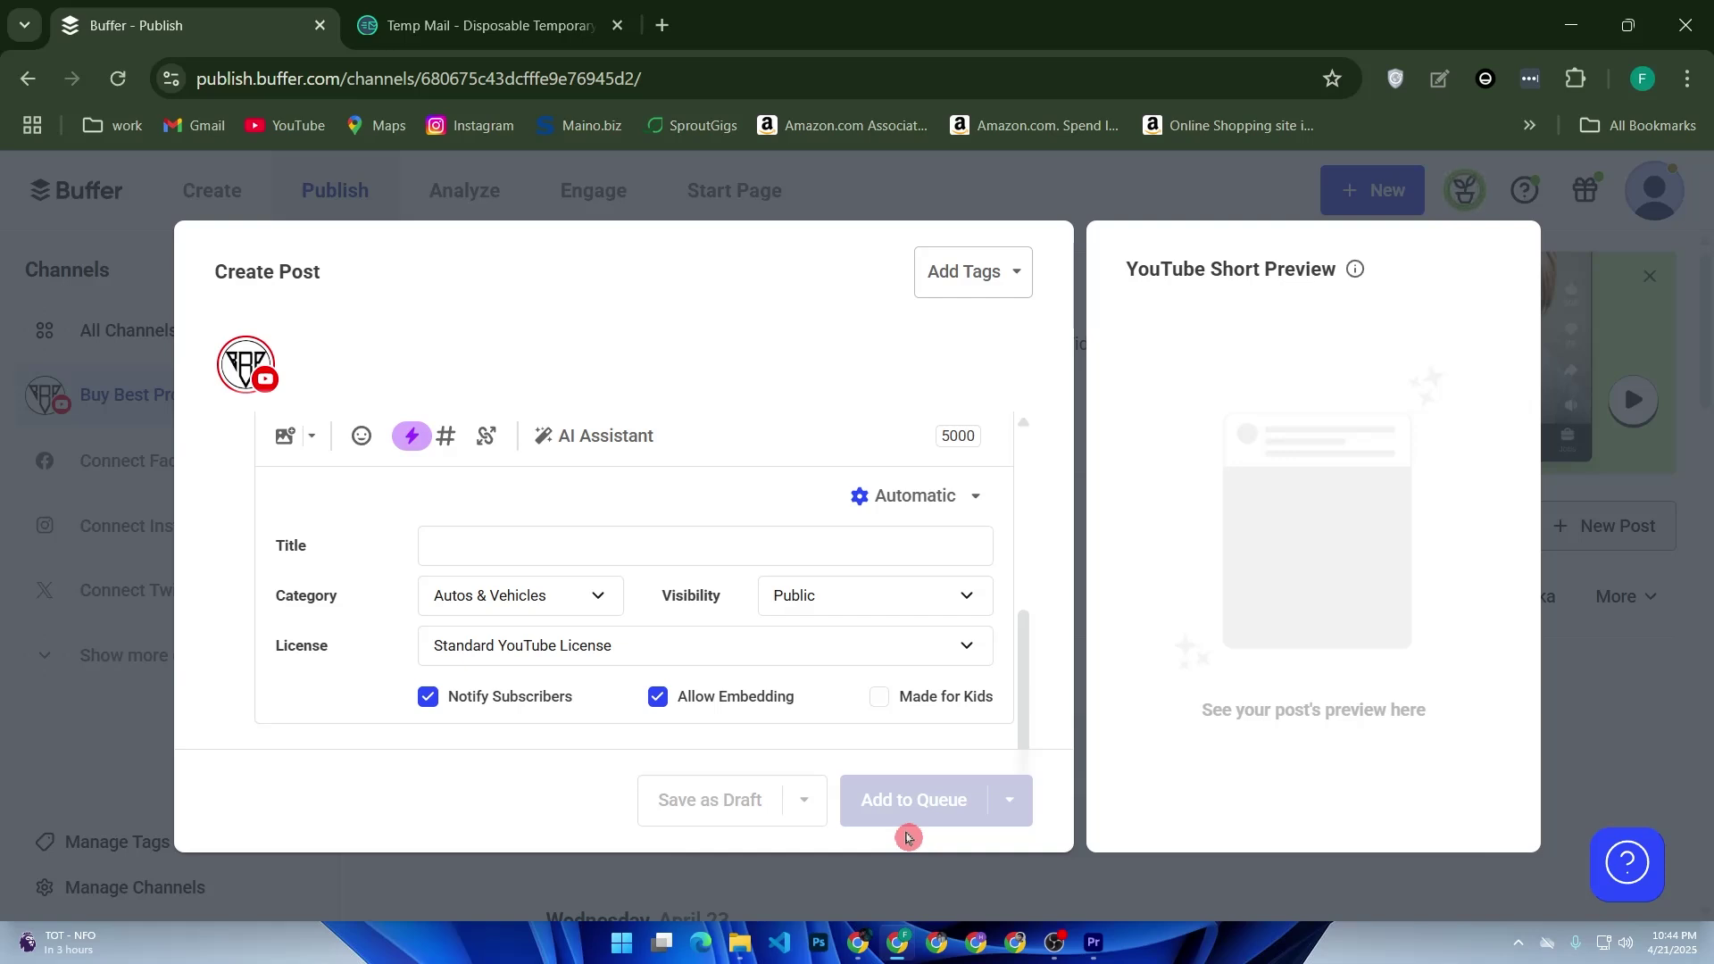
left_click(926, 182)
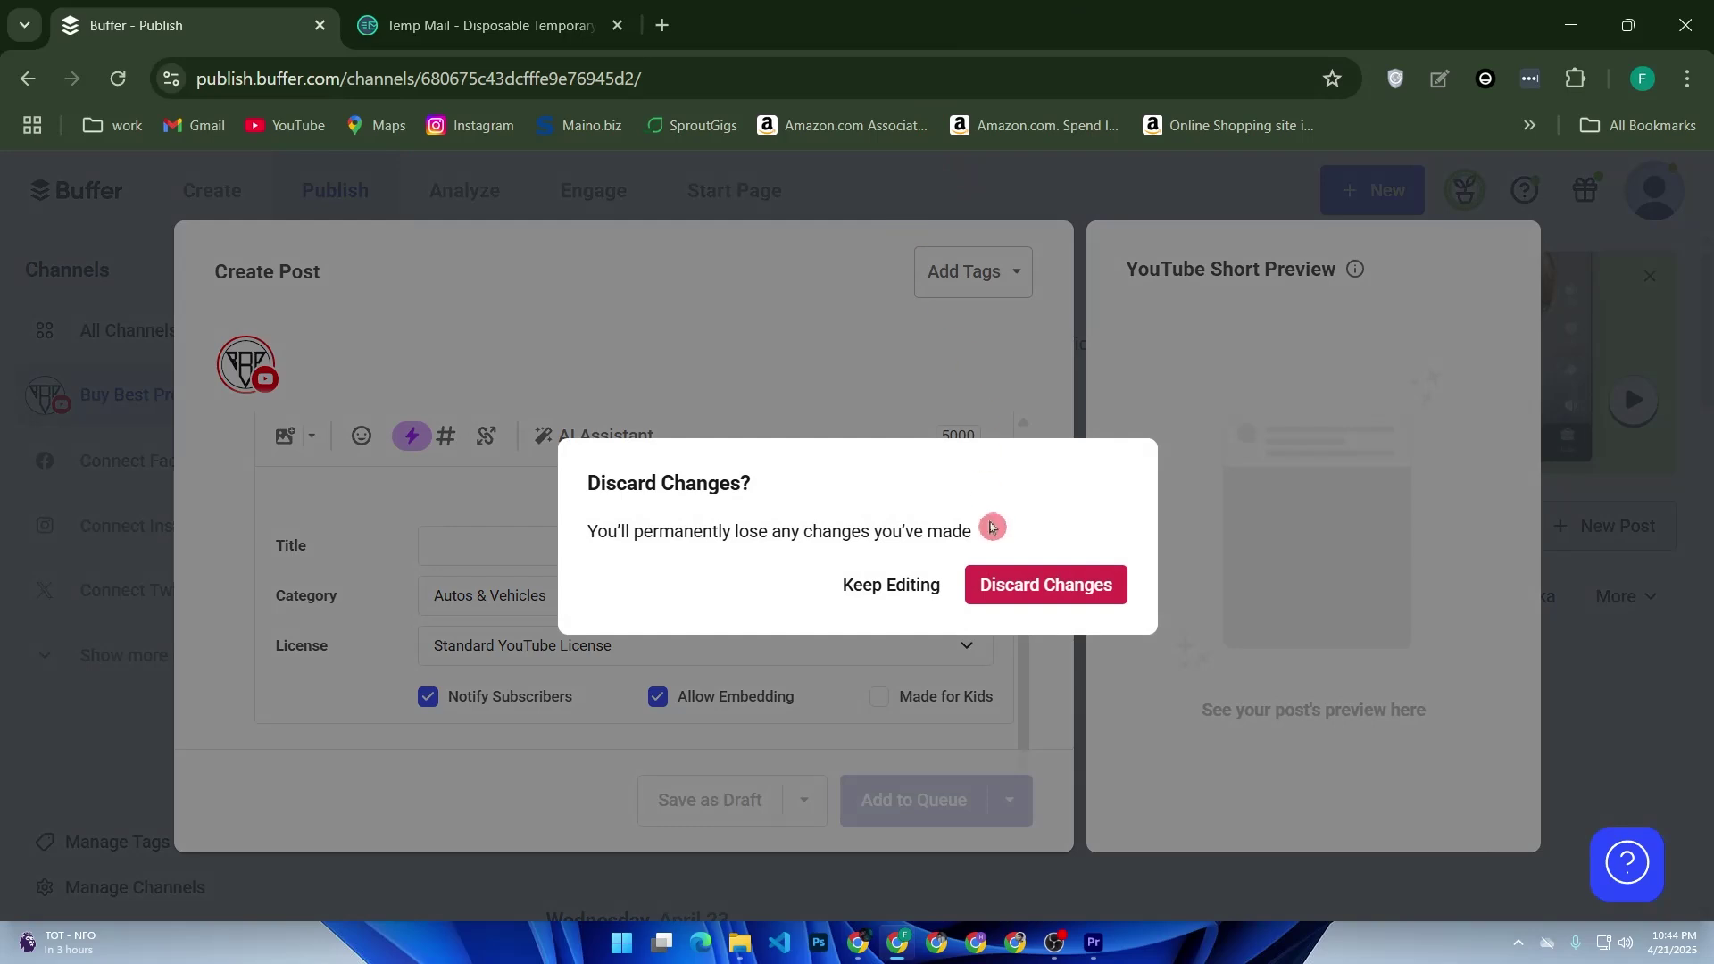
left_click(1013, 584)
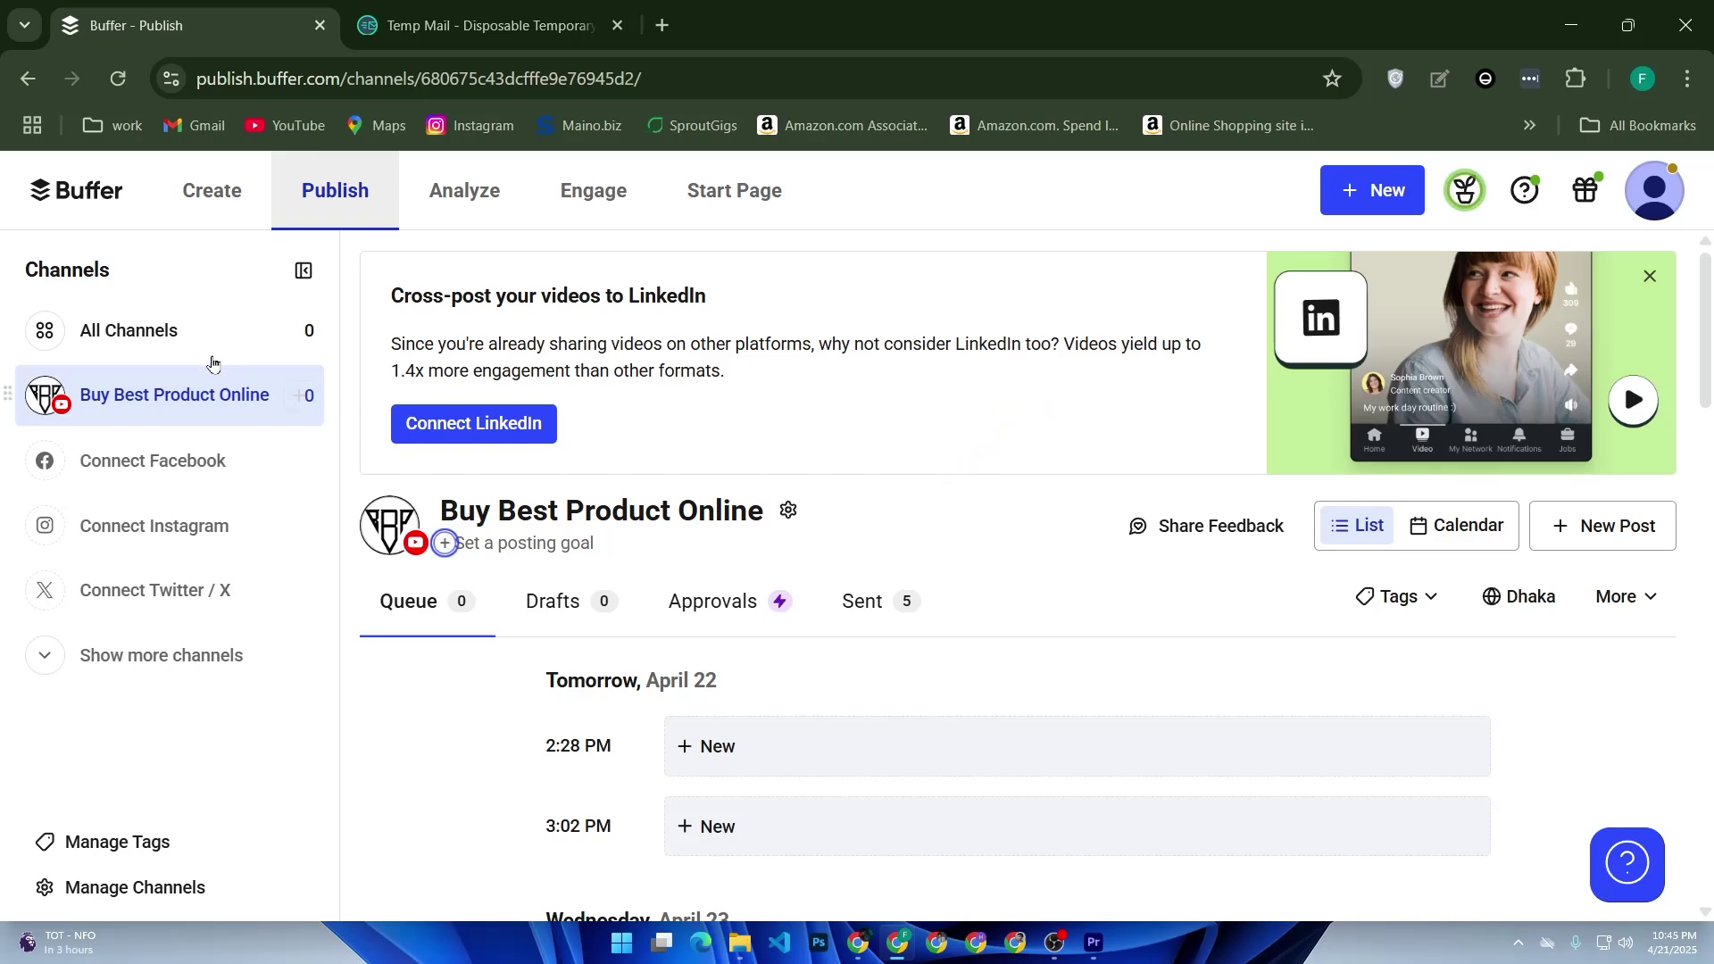
Look over the channel's posting queue and expand the list of additional channels that can be connected.
scroll(1062, 580, "down", 2)
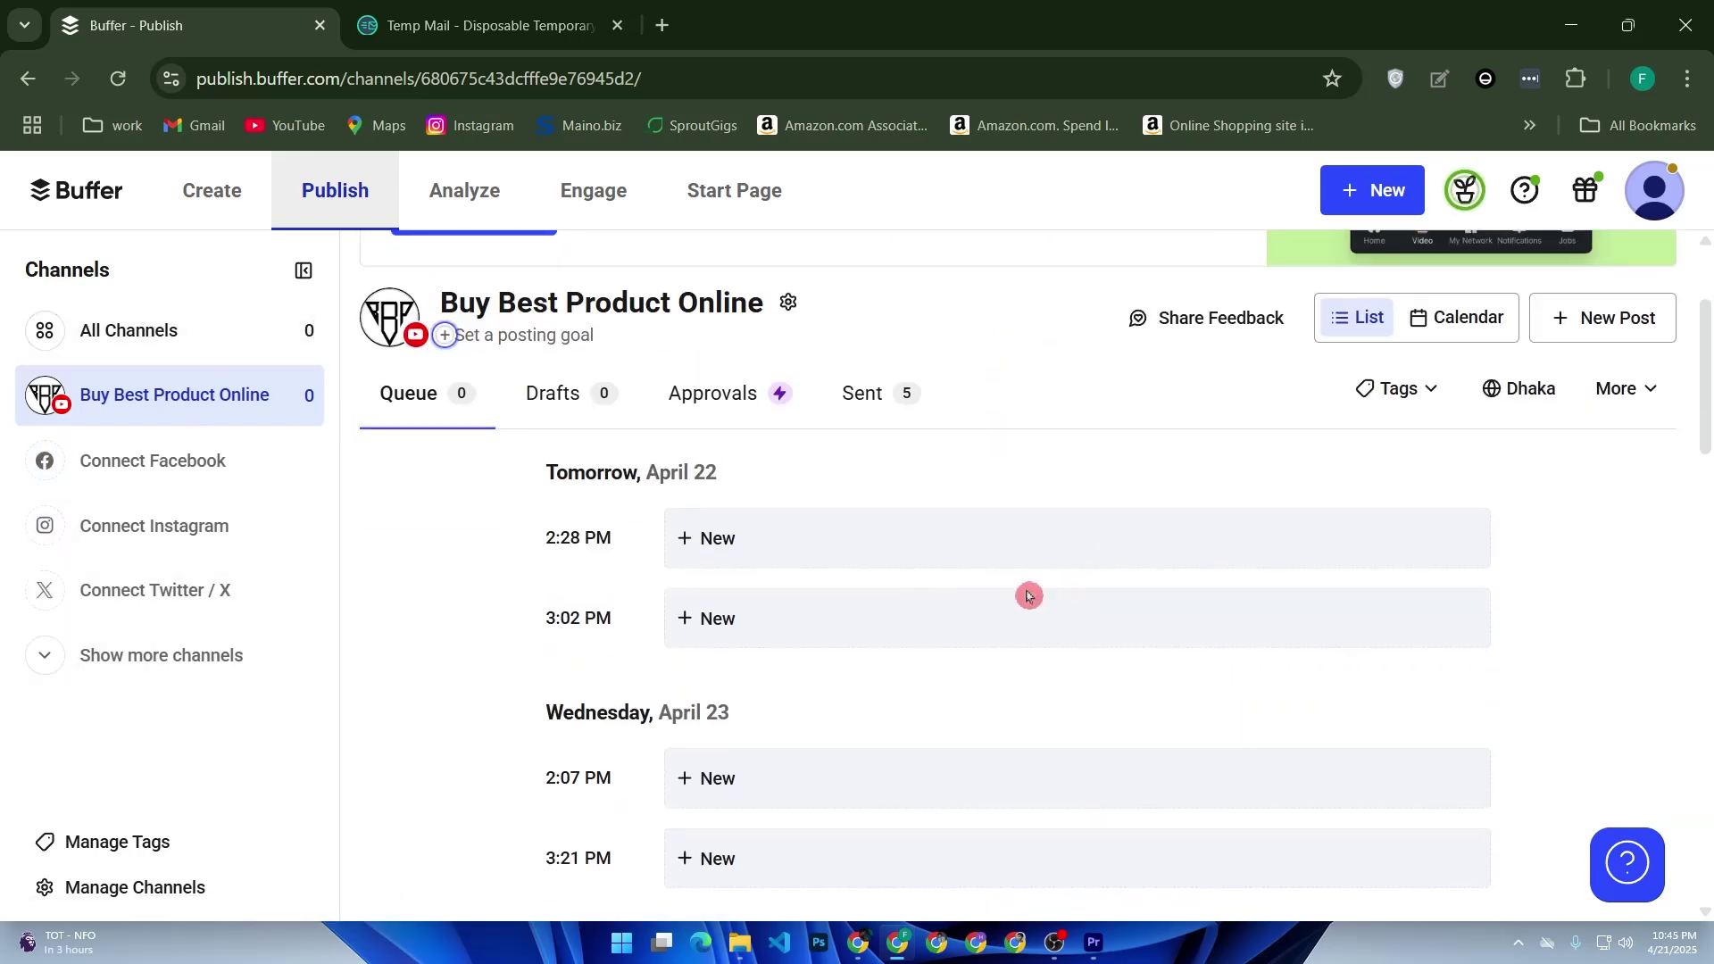
left_click(222, 649)
scroll(215, 645, "down", 4)
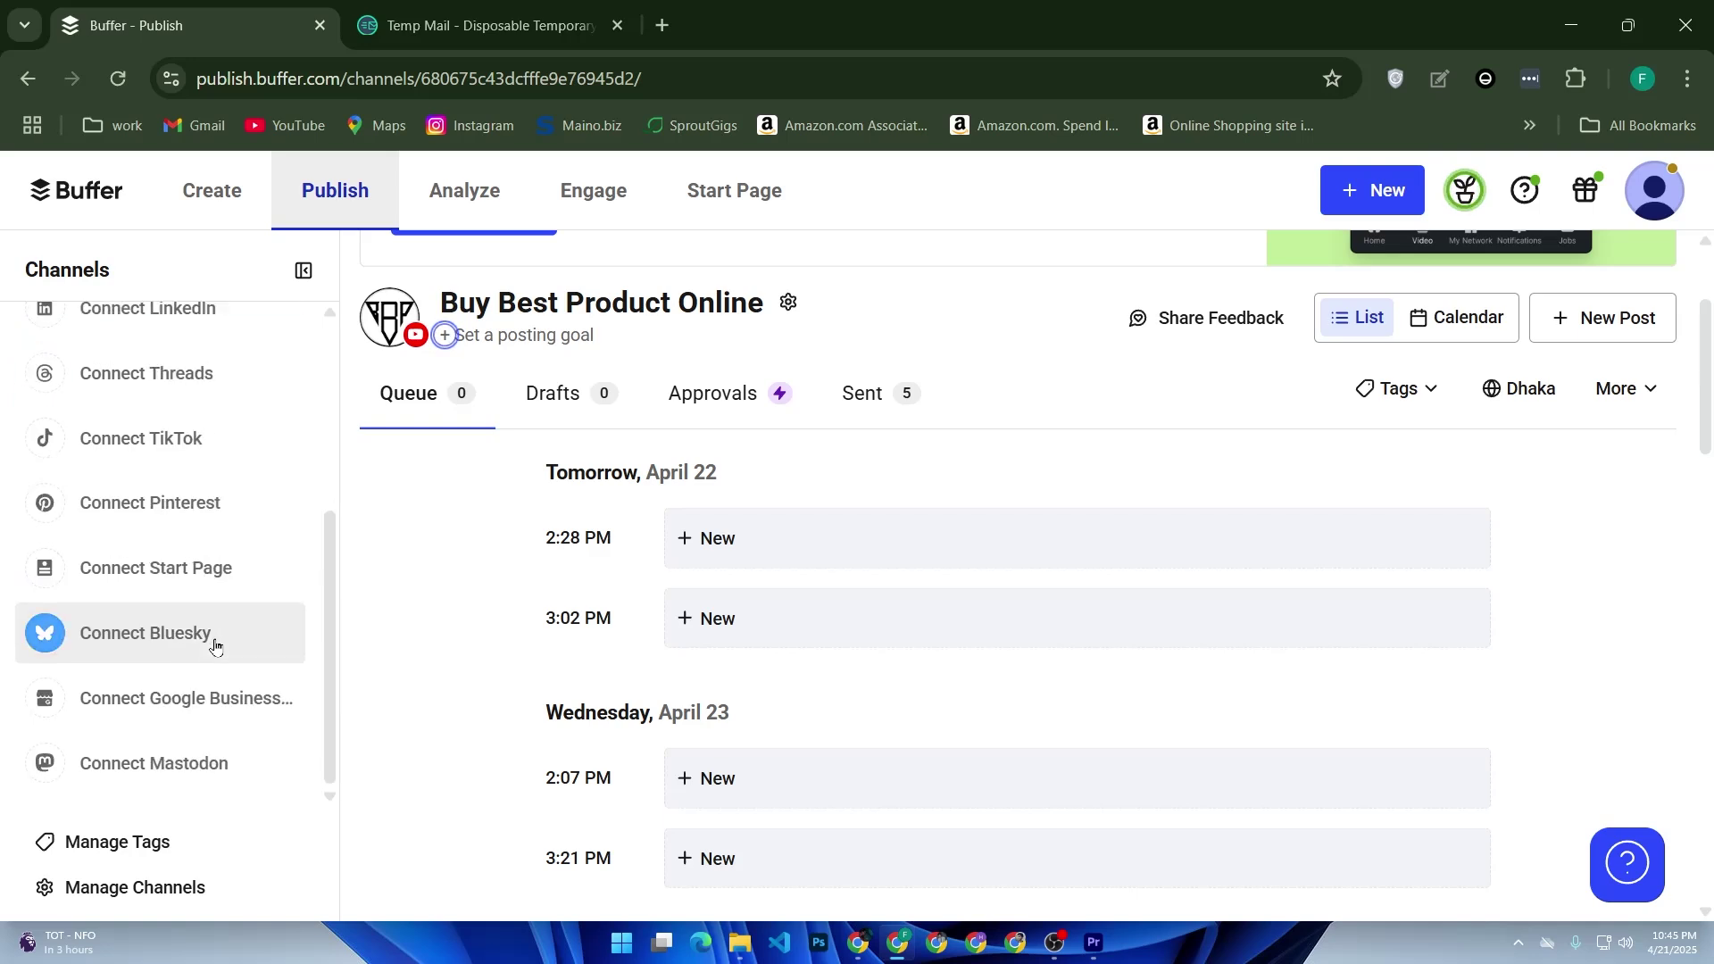
scroll(982, 658, "down", 6)
scroll(983, 661, "up", 8)
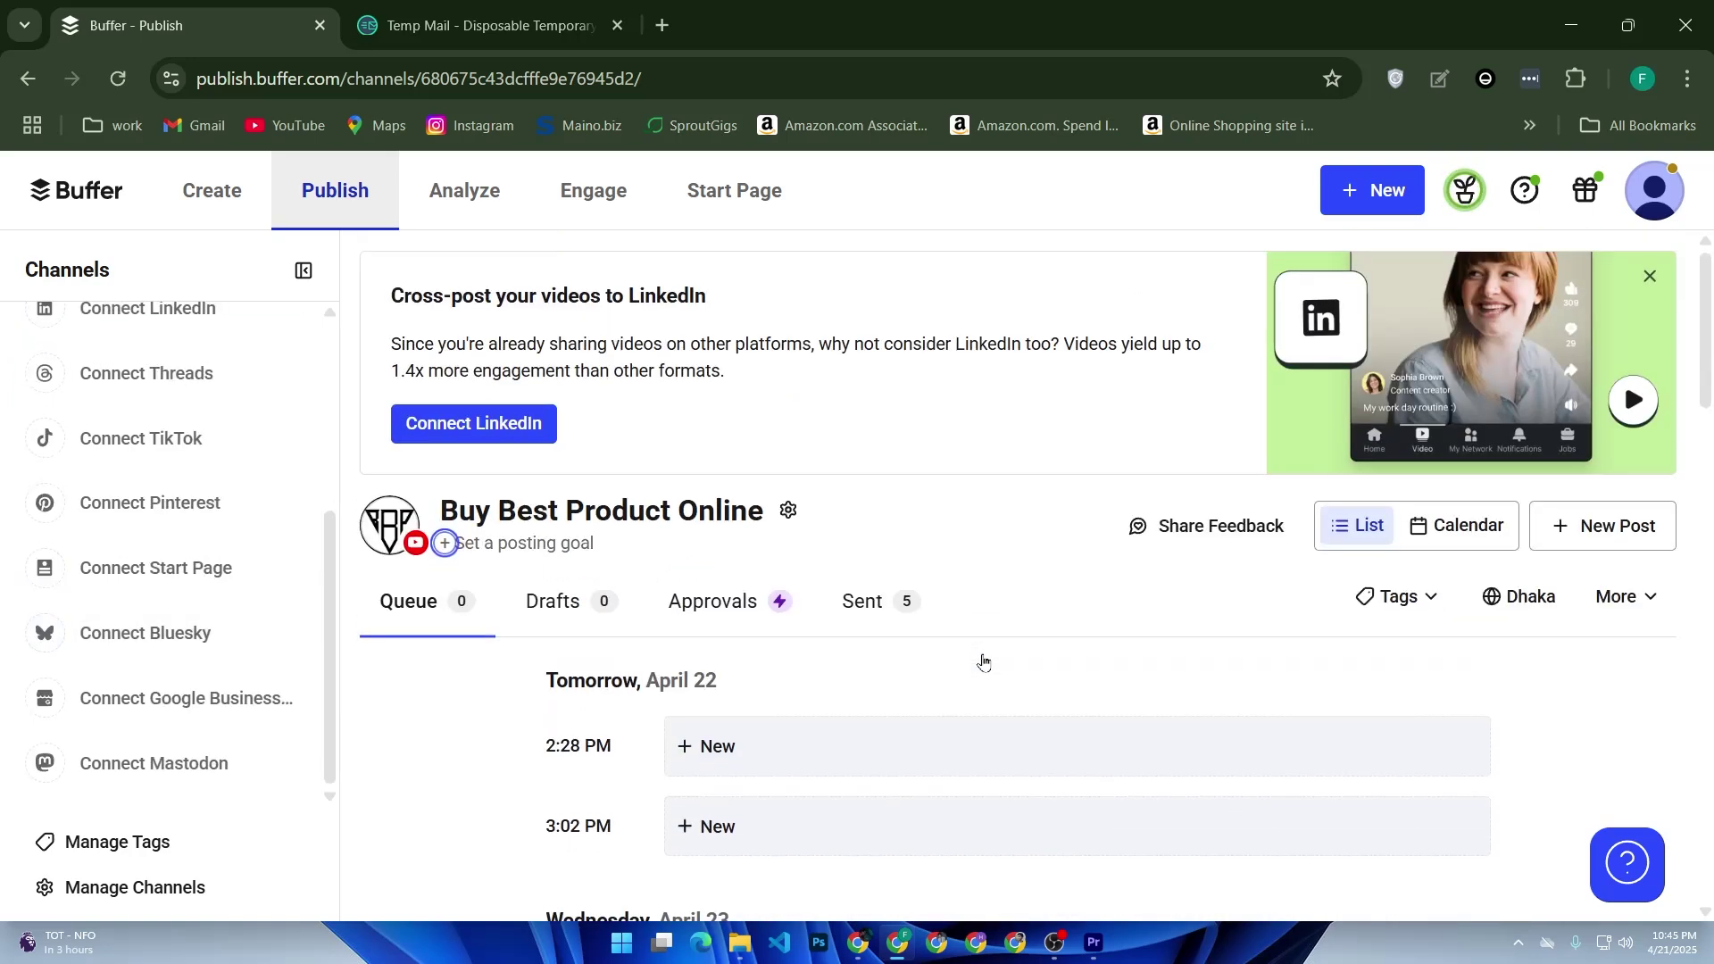
Look at the Analyze and Engage sections, declining the 14-day free trial offered for Engage.
left_click(485, 209)
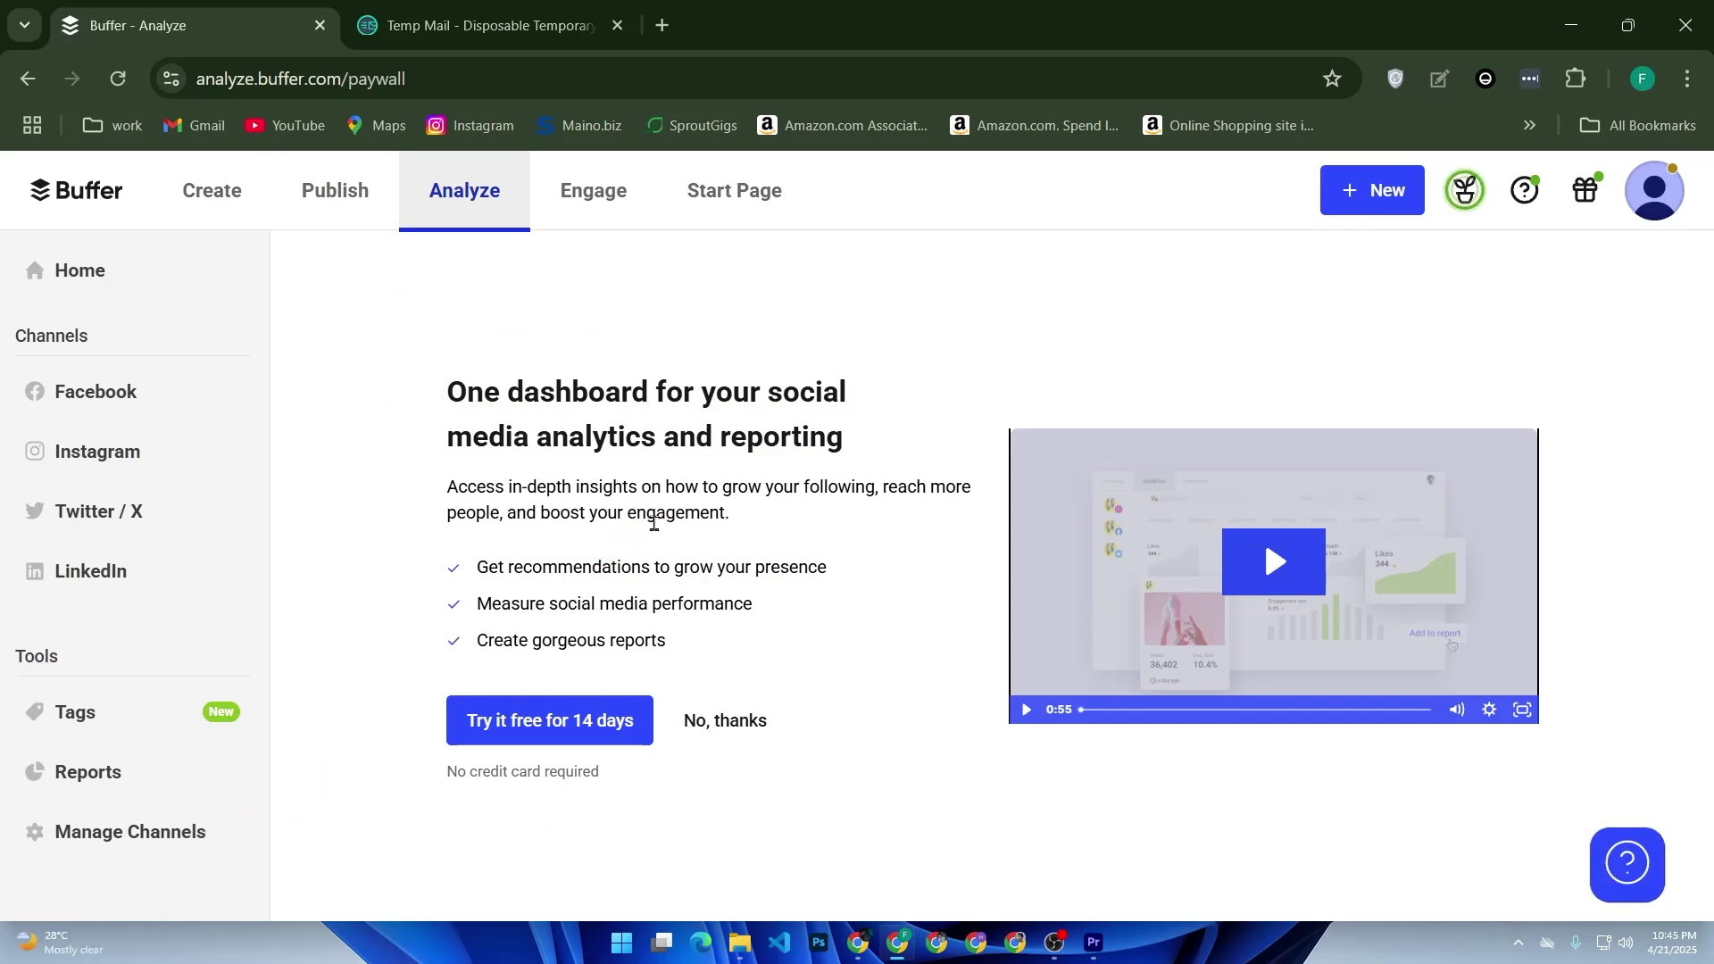
left_click(571, 209)
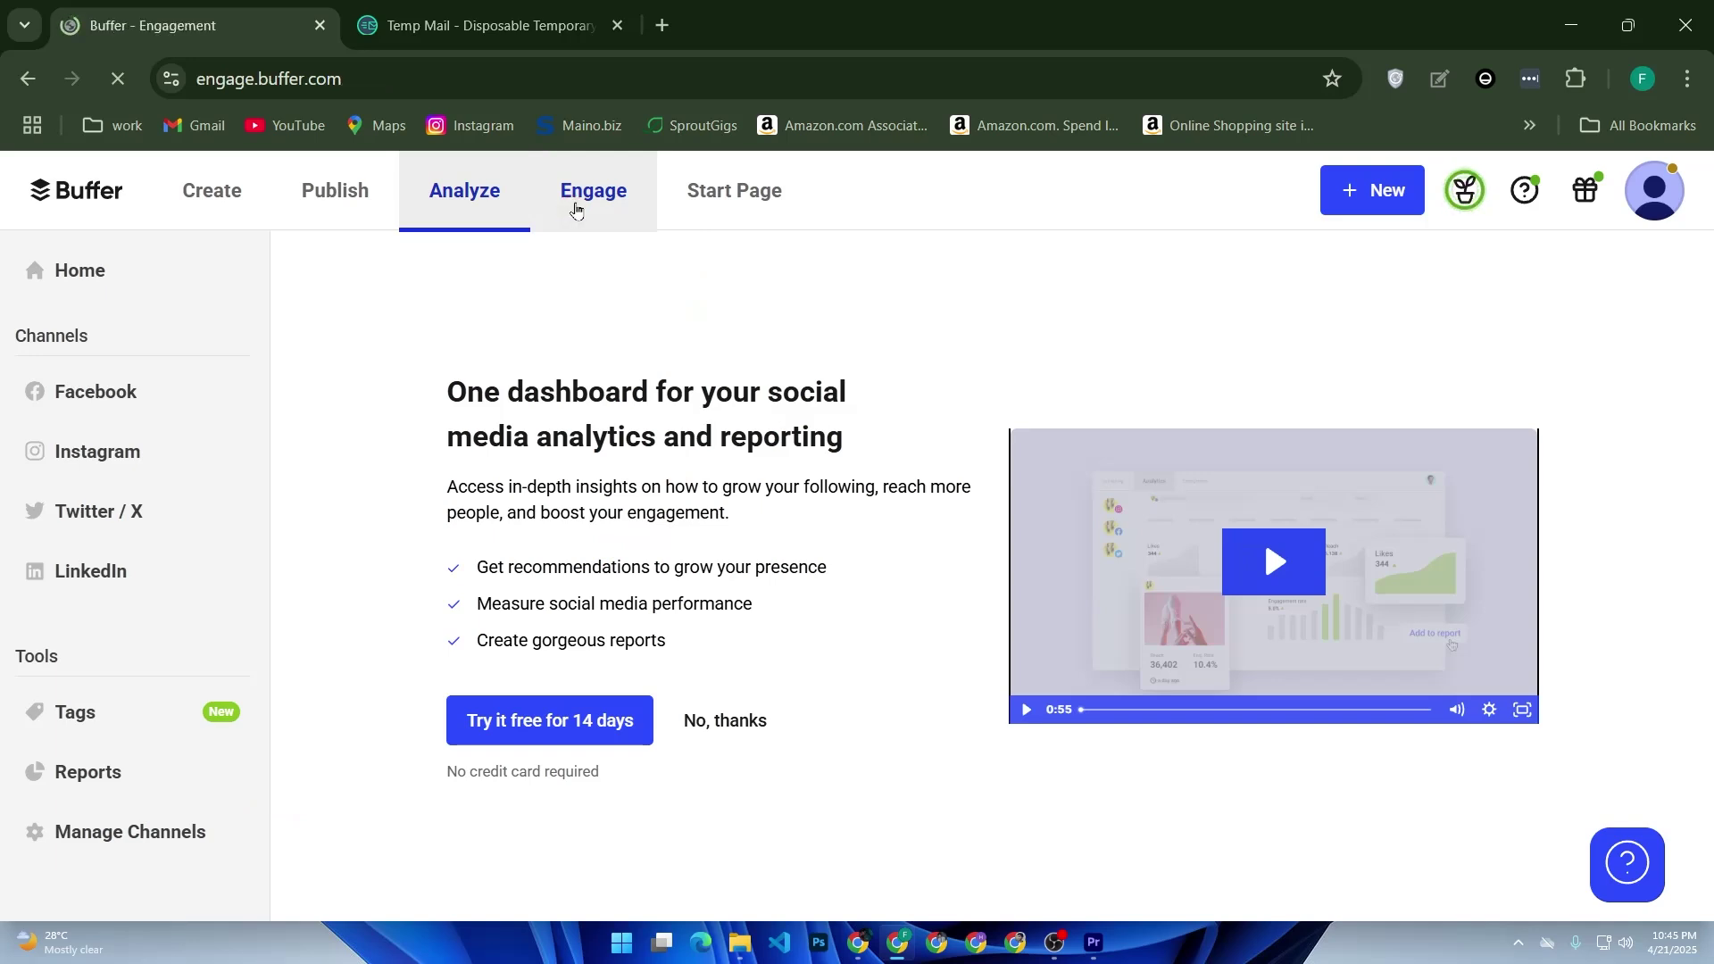
left_click(580, 208)
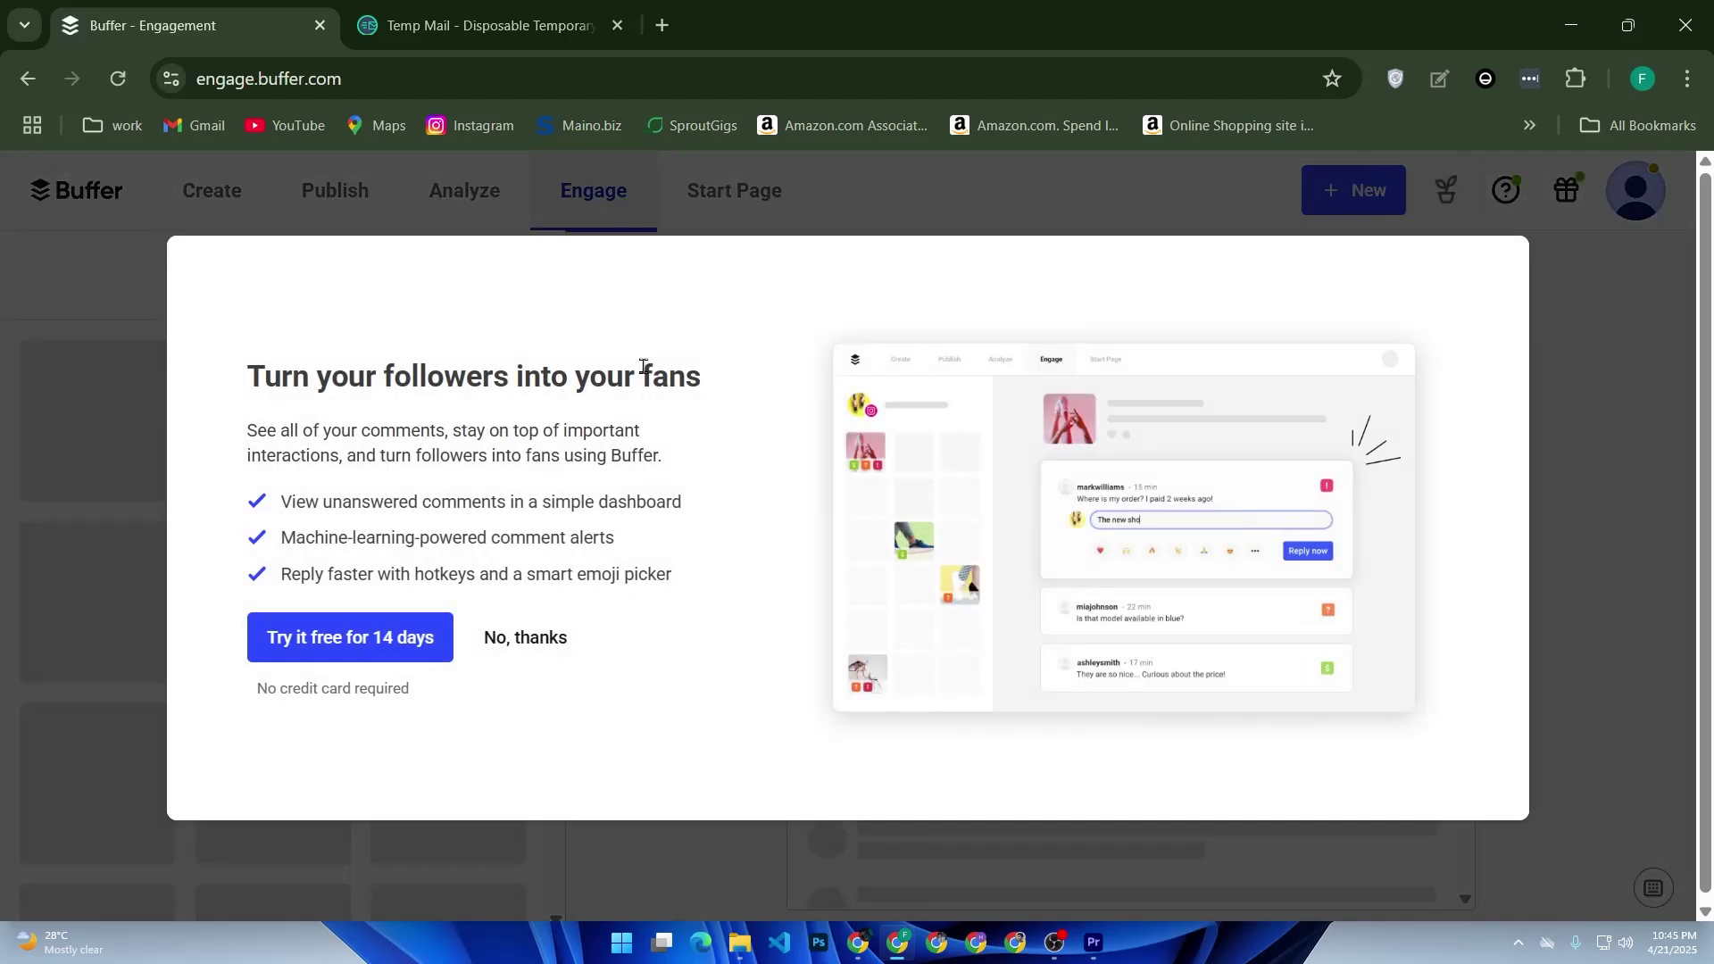
left_click(533, 644)
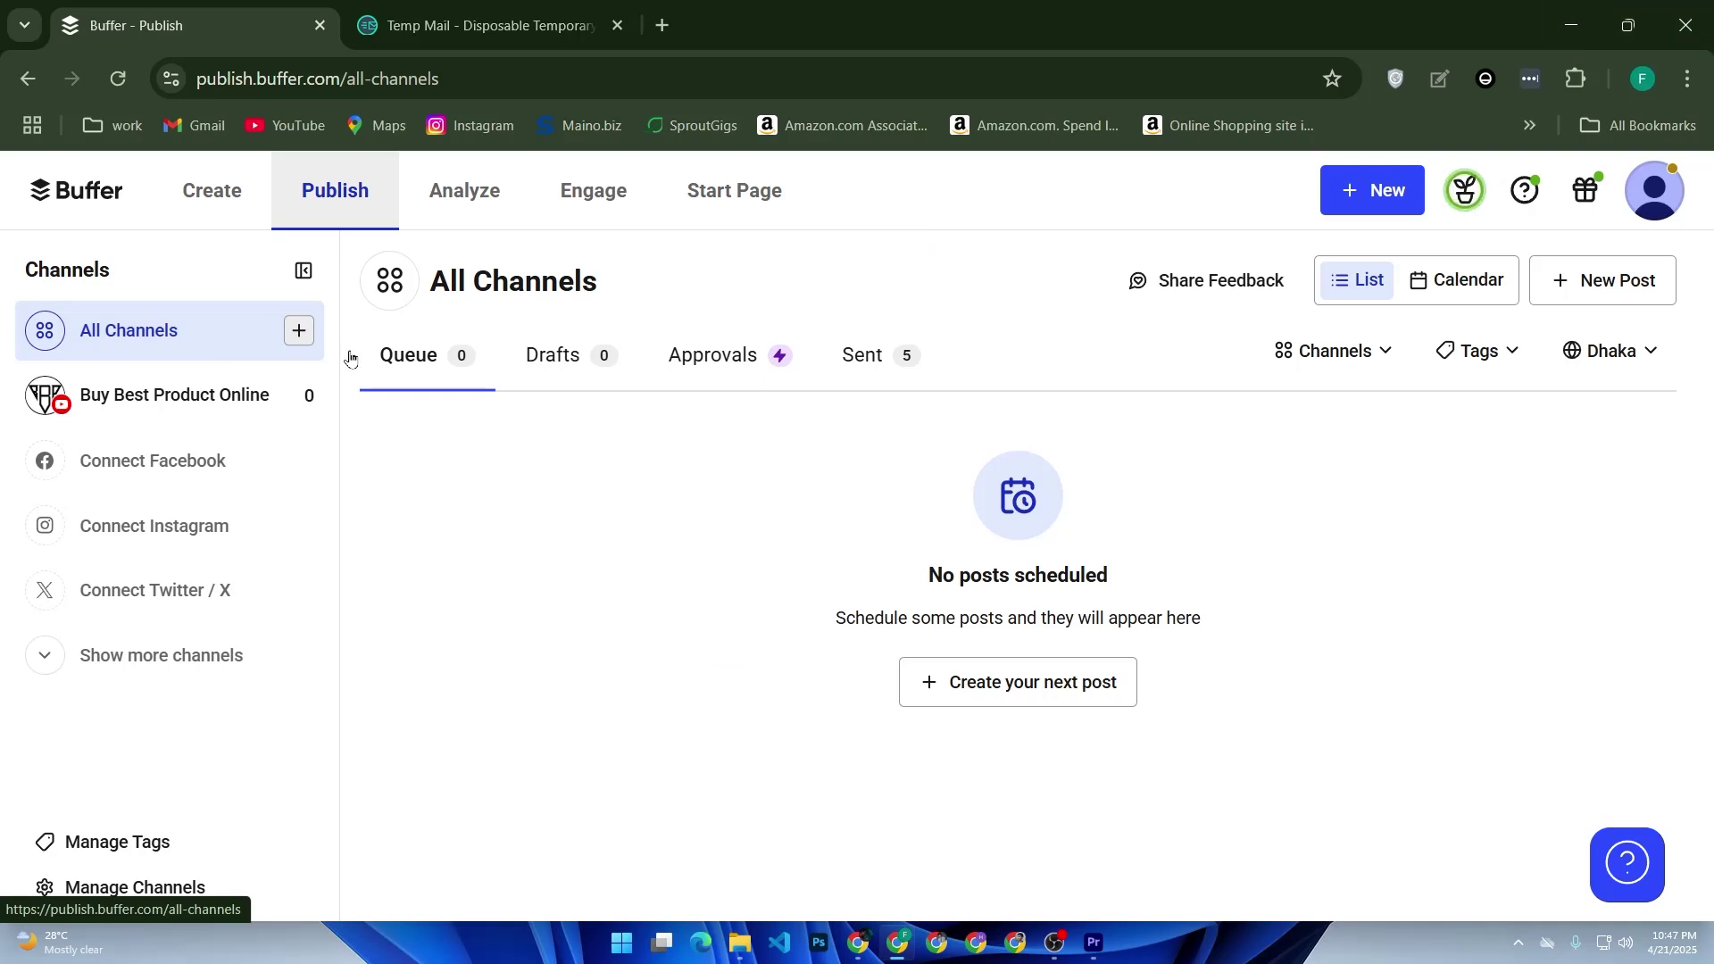
Check the account menu, and open the Generate Ideas questions on the Create section's Ideas board.
left_click(1675, 218)
left_click(1271, 467)
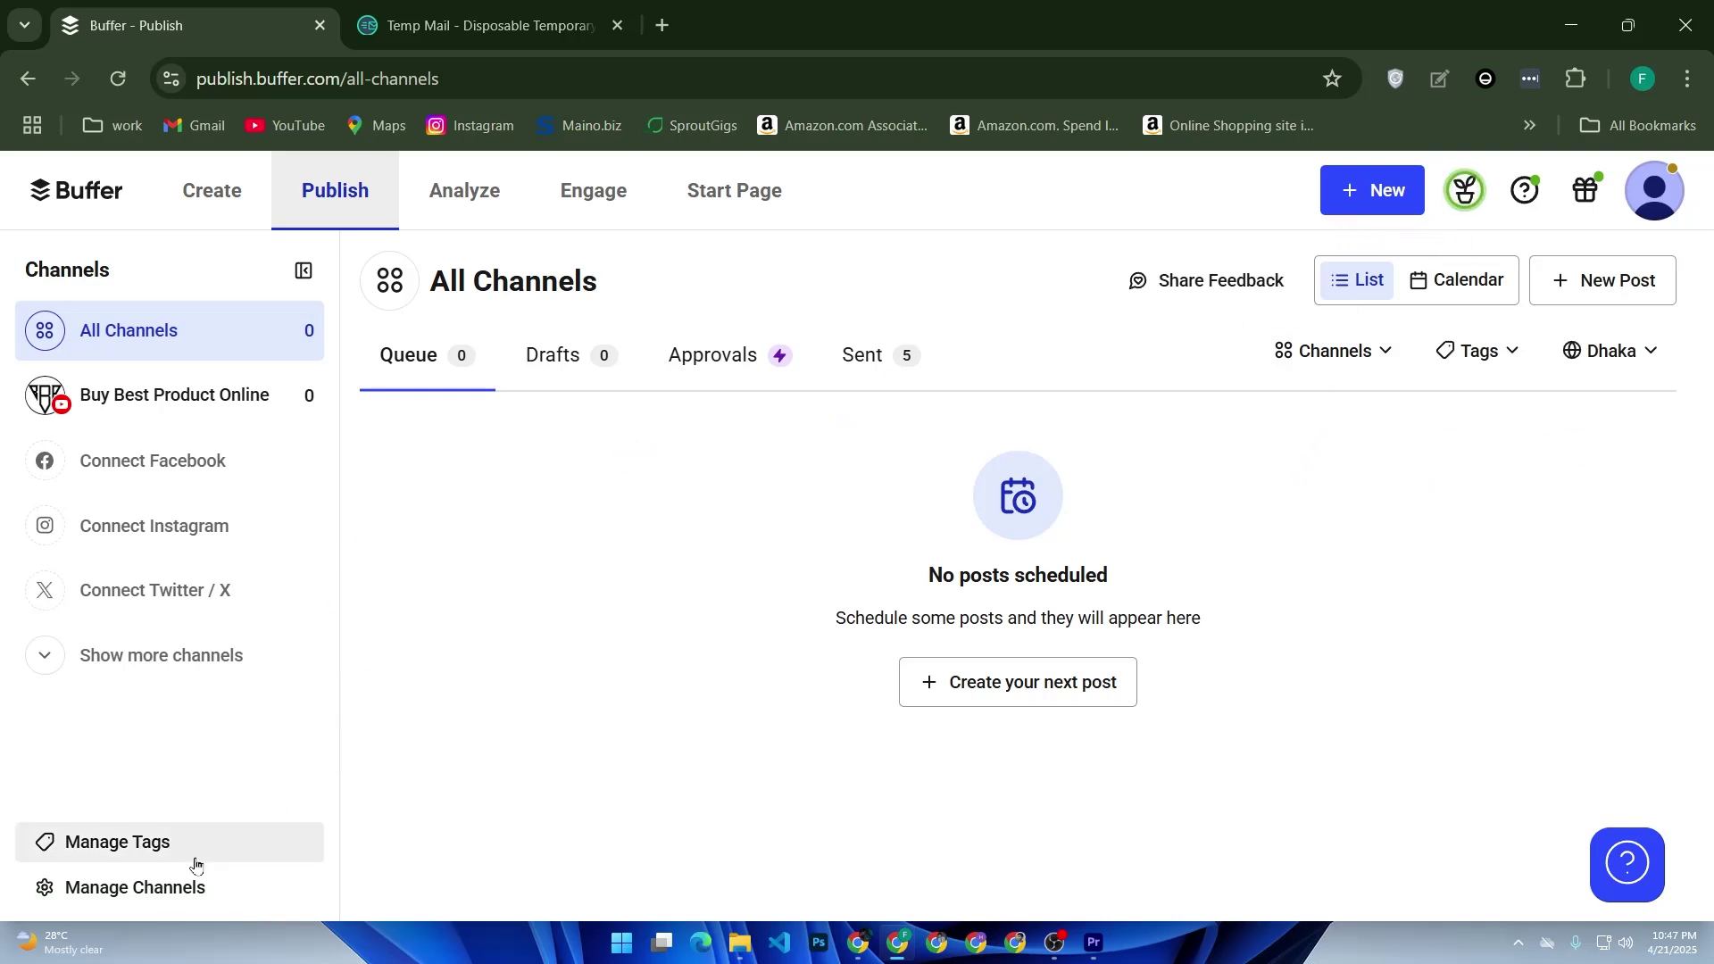
left_click(219, 226)
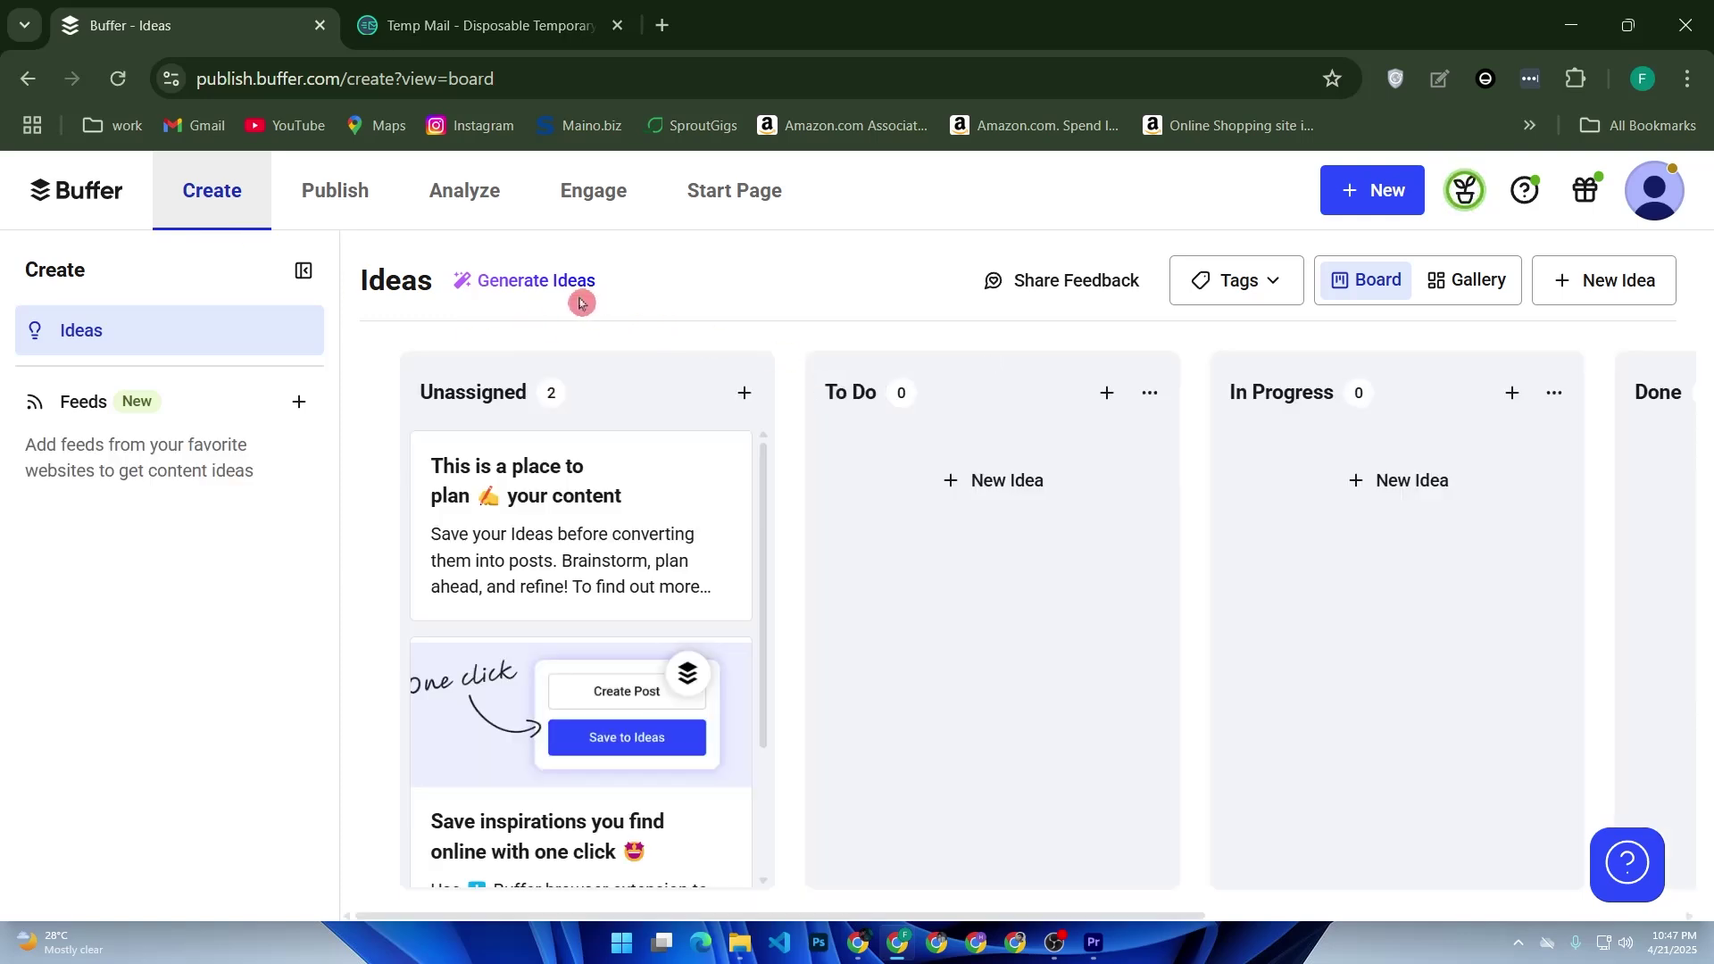
left_click(555, 290)
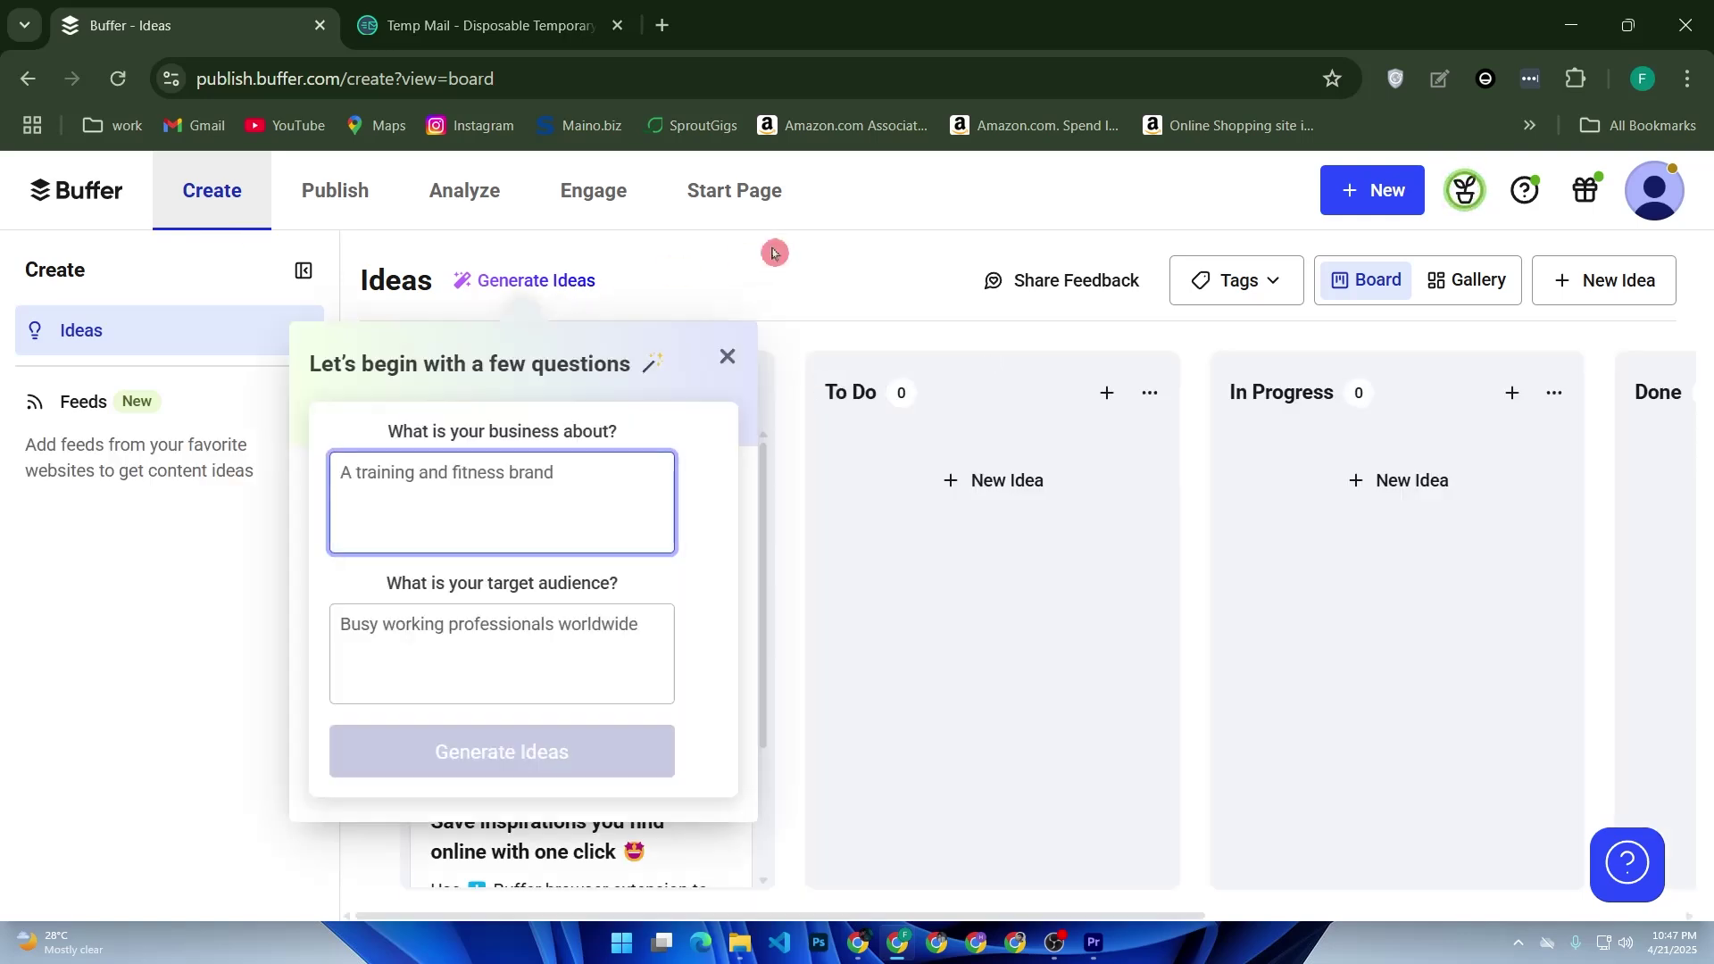